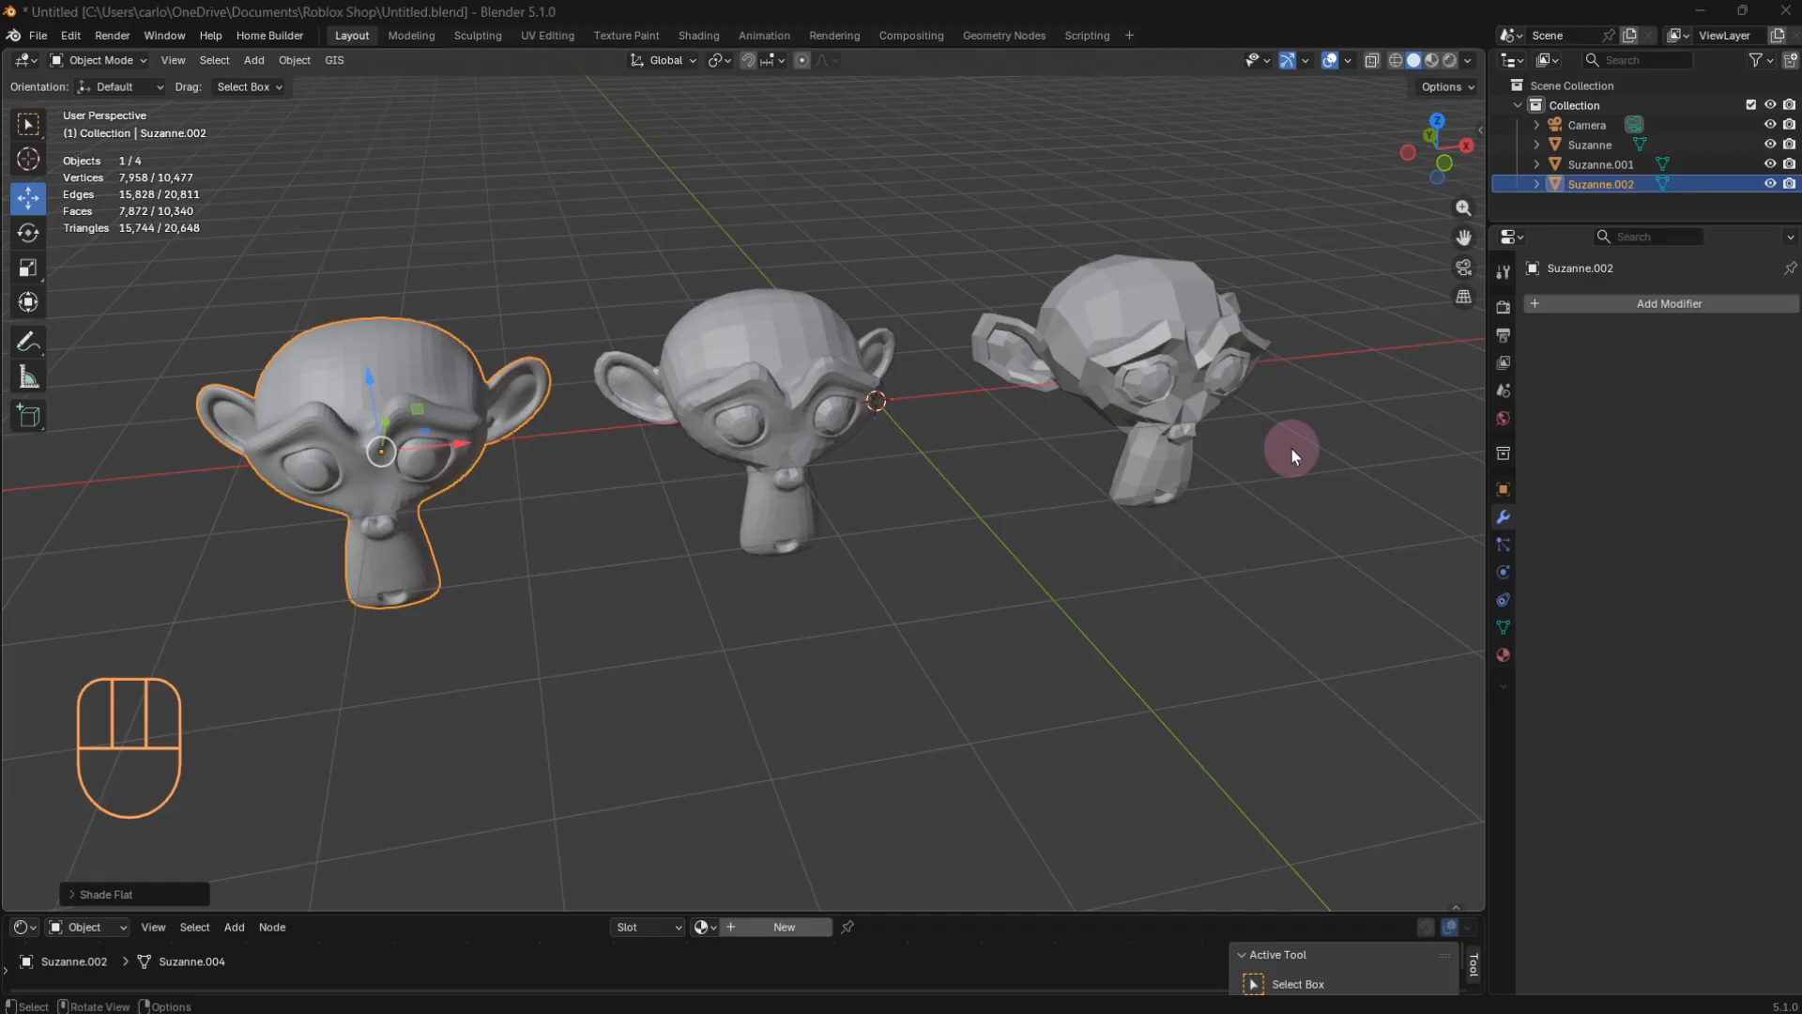
Step: Examine the vertex, face and triangle statistics of all three monkey heads together and of the individual heads
{"action": "left_click_drag", "start_coordinate": [1282, 180], "coordinate": [188, 713]}
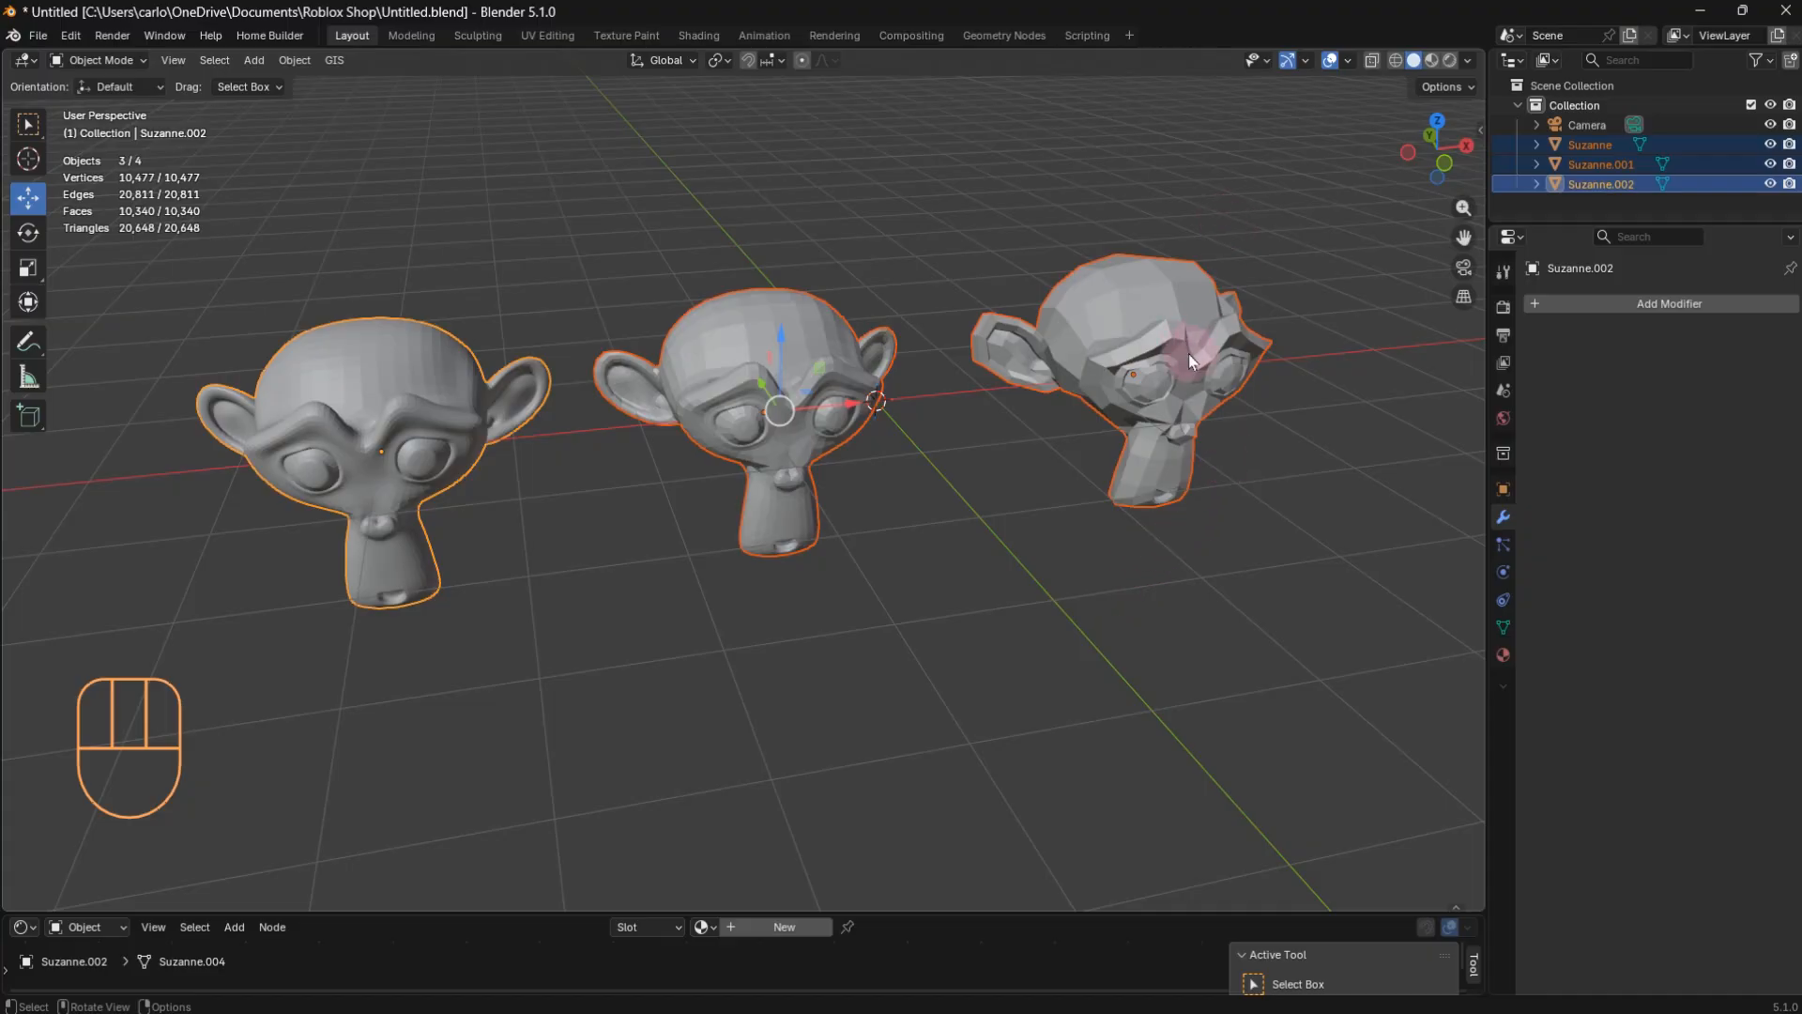
{"action": "middle_click_drag", "start_coordinate": [1188, 353], "coordinate": [1101, 359]}
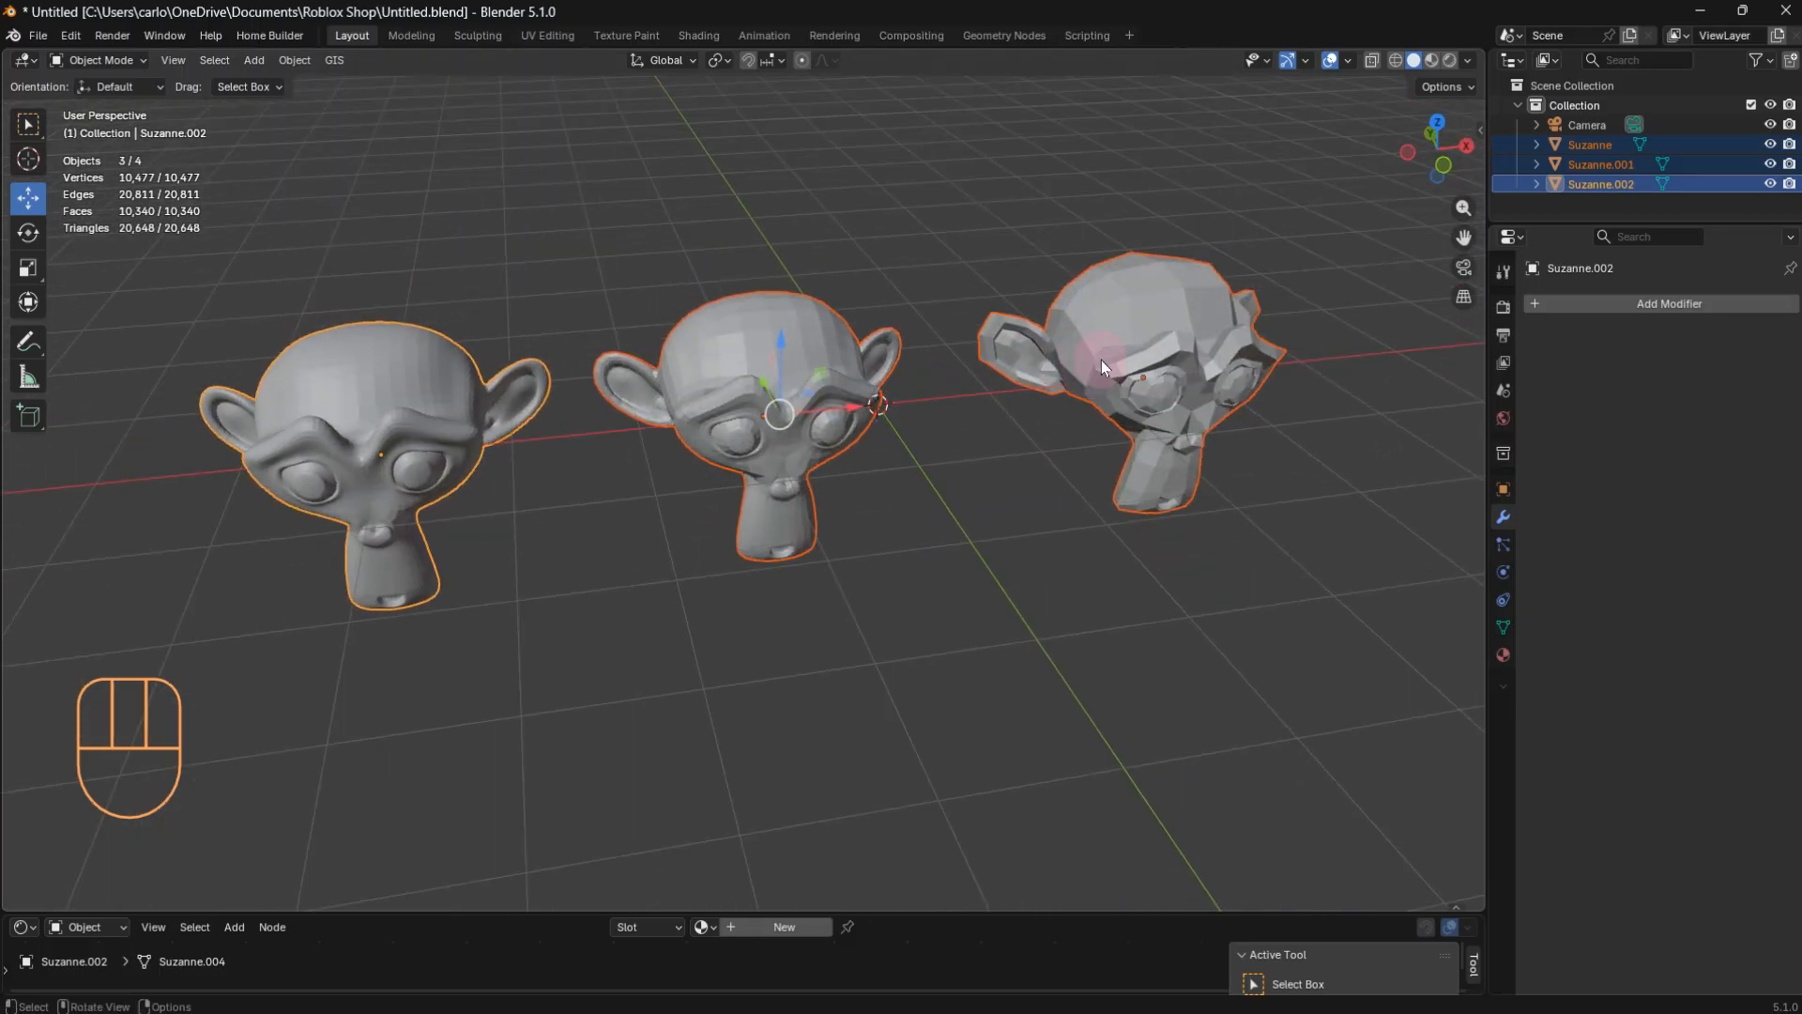
{"action": "left_click", "coordinate": [1186, 261]}
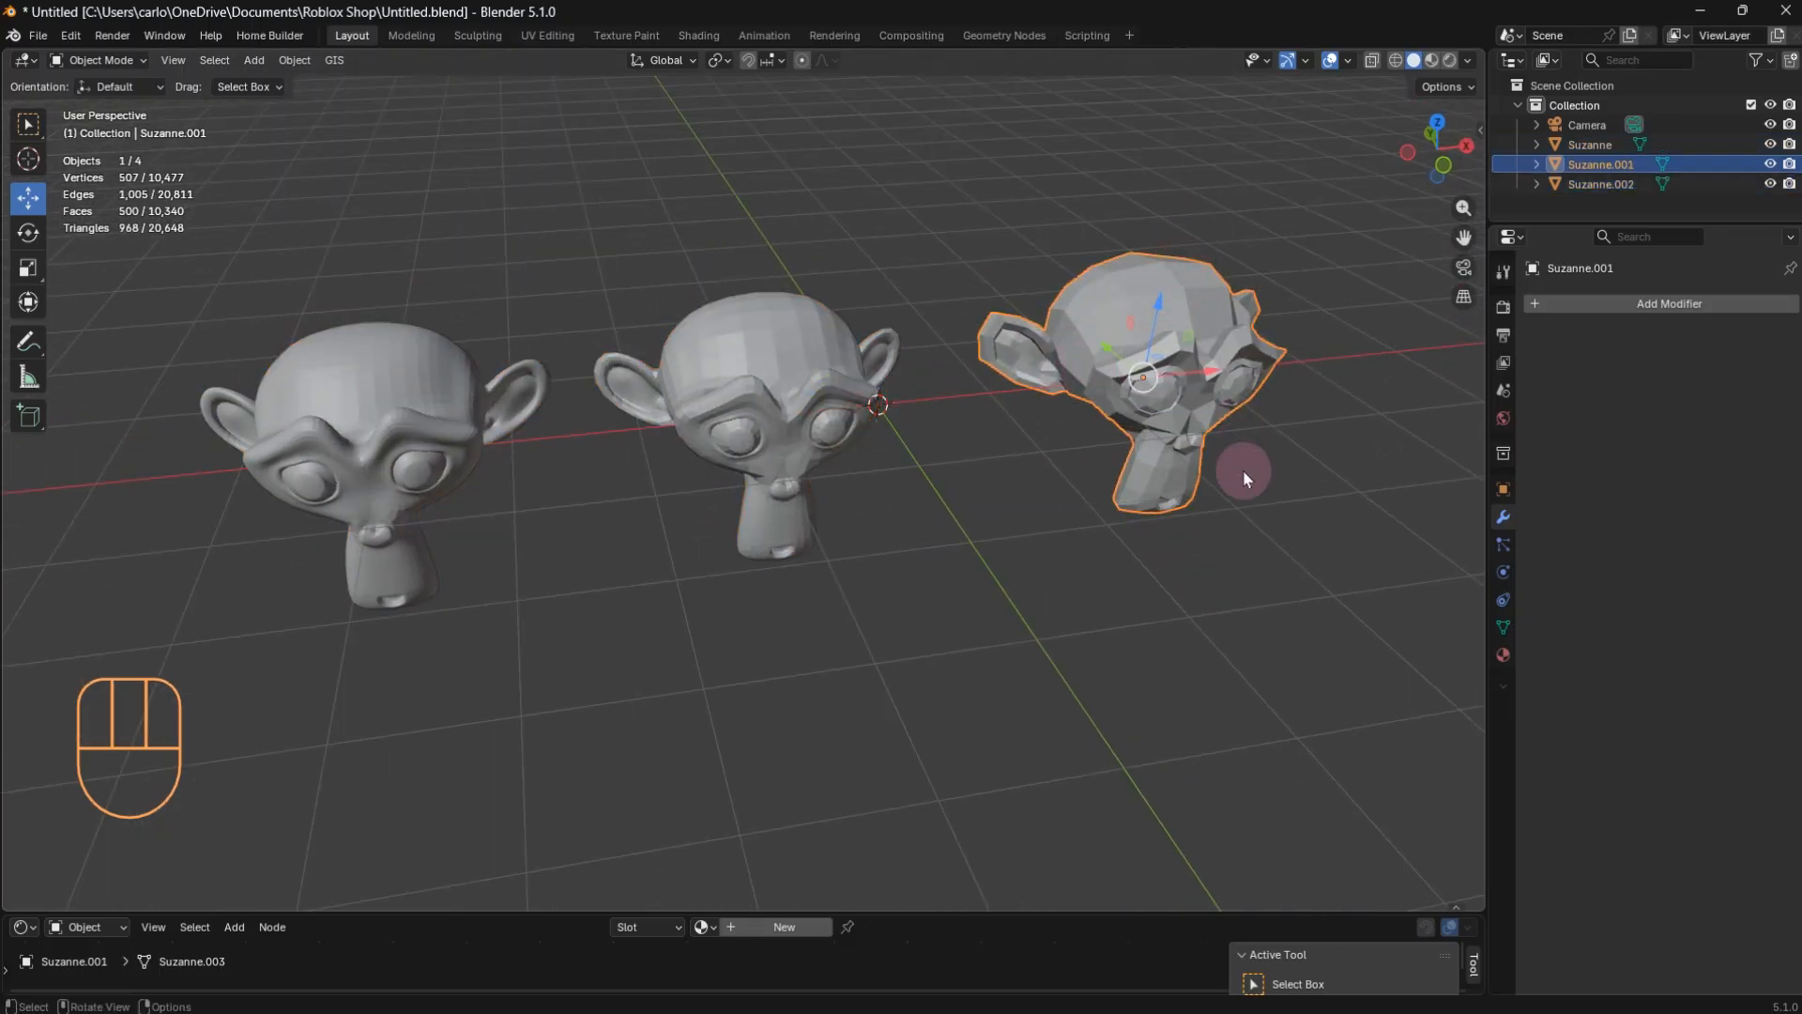
{"action": "left_click", "coordinate": [854, 237]}
{"action": "left_click", "coordinate": [405, 398]}
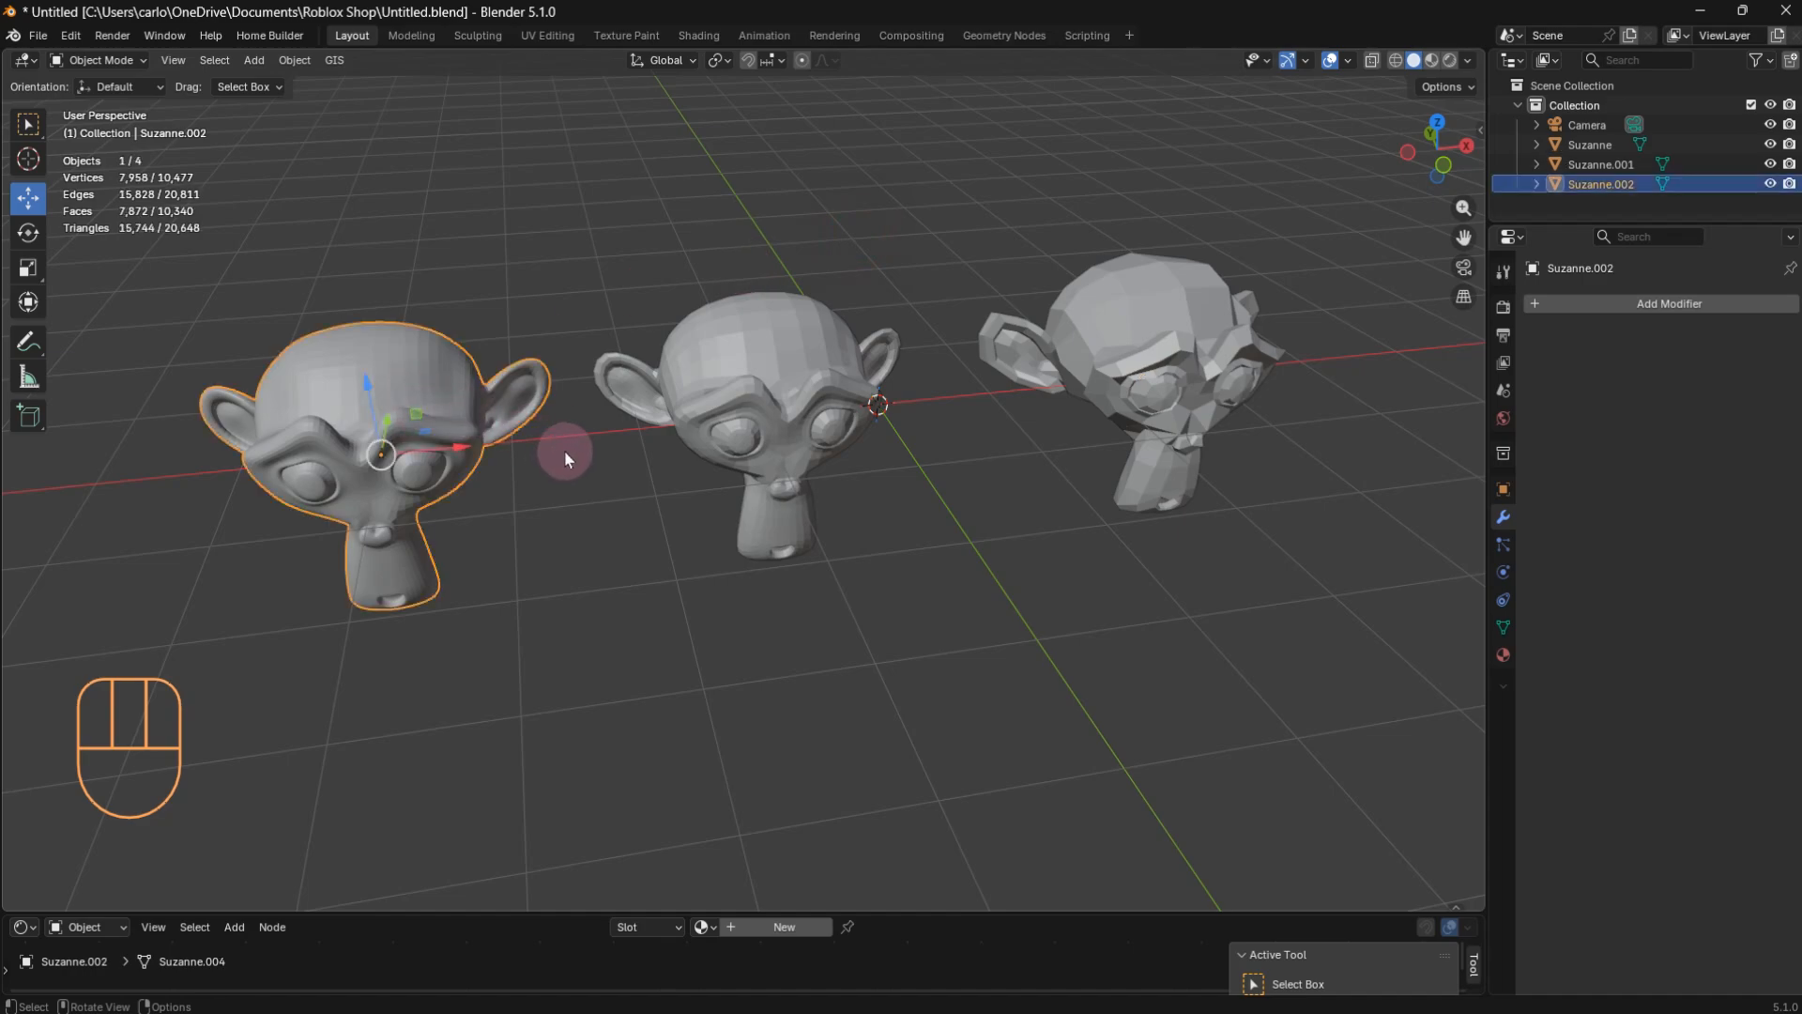
{"action": "middle_click_drag", "start_coordinate": [566, 451], "coordinate": [745, 383]}
{"action": "left_click", "coordinate": [746, 383]}
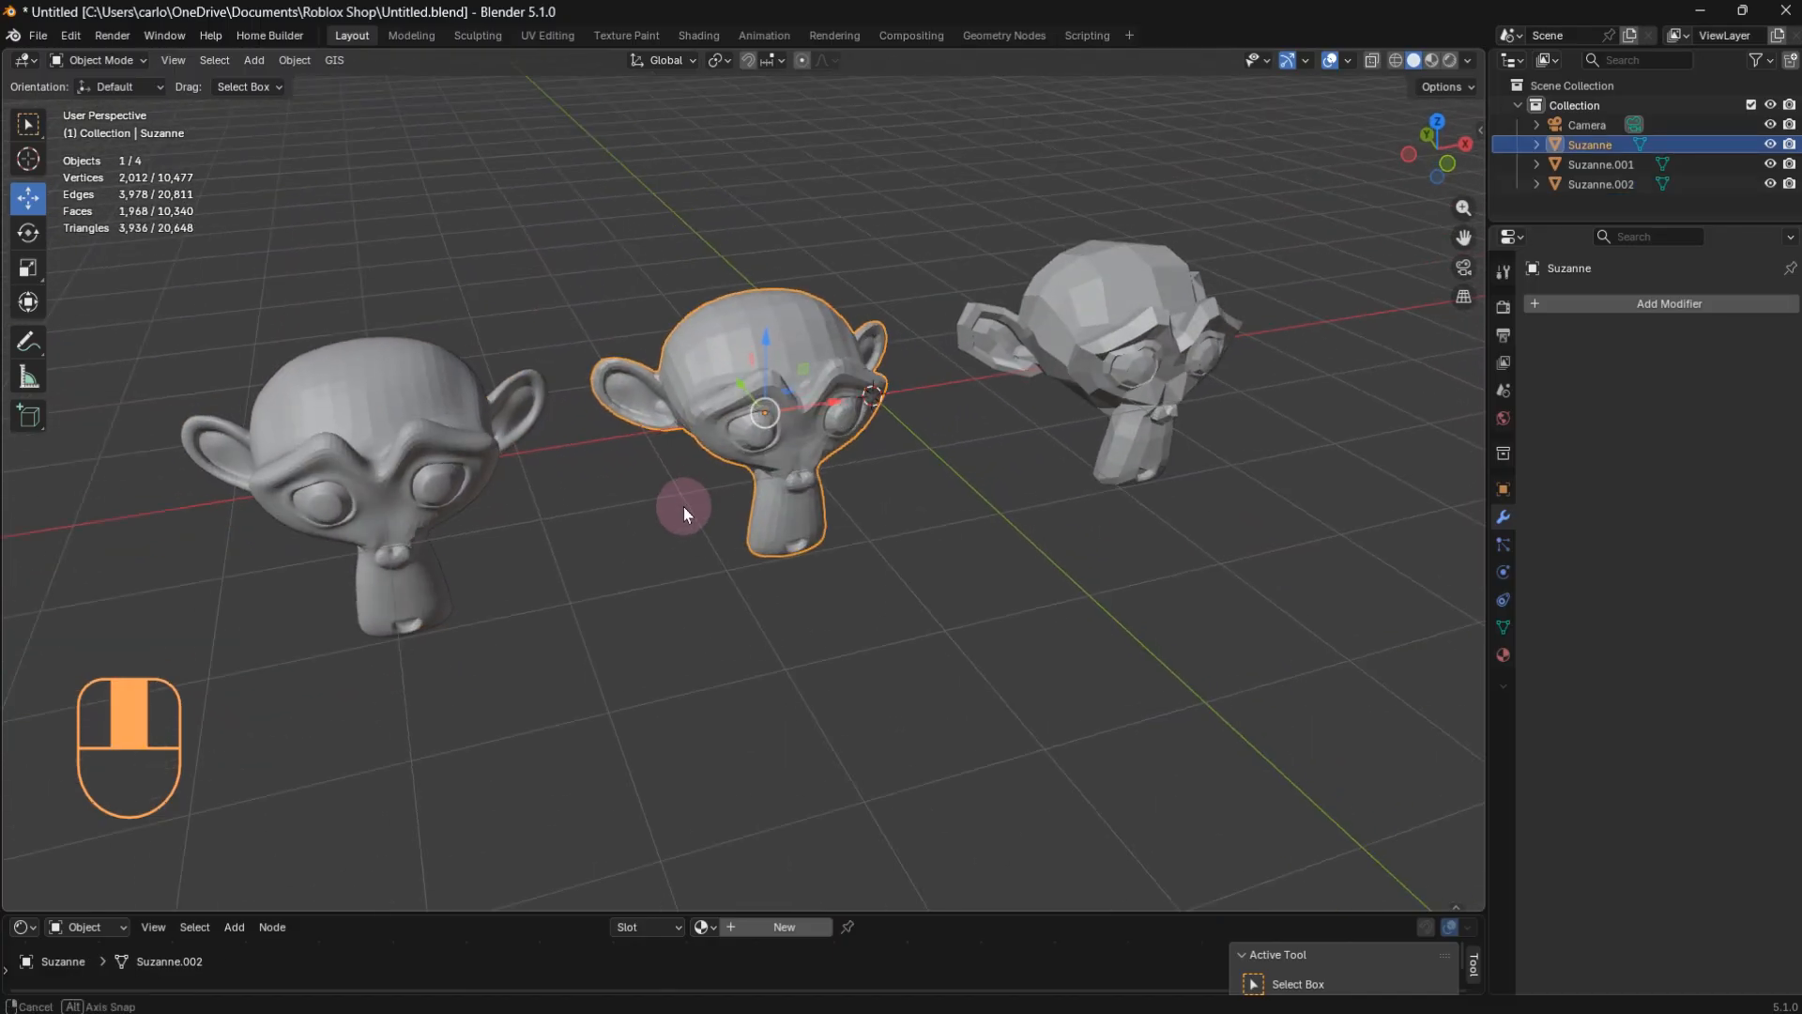
{"action": "middle_click_drag", "start_coordinate": [684, 507], "coordinate": [854, 441]}
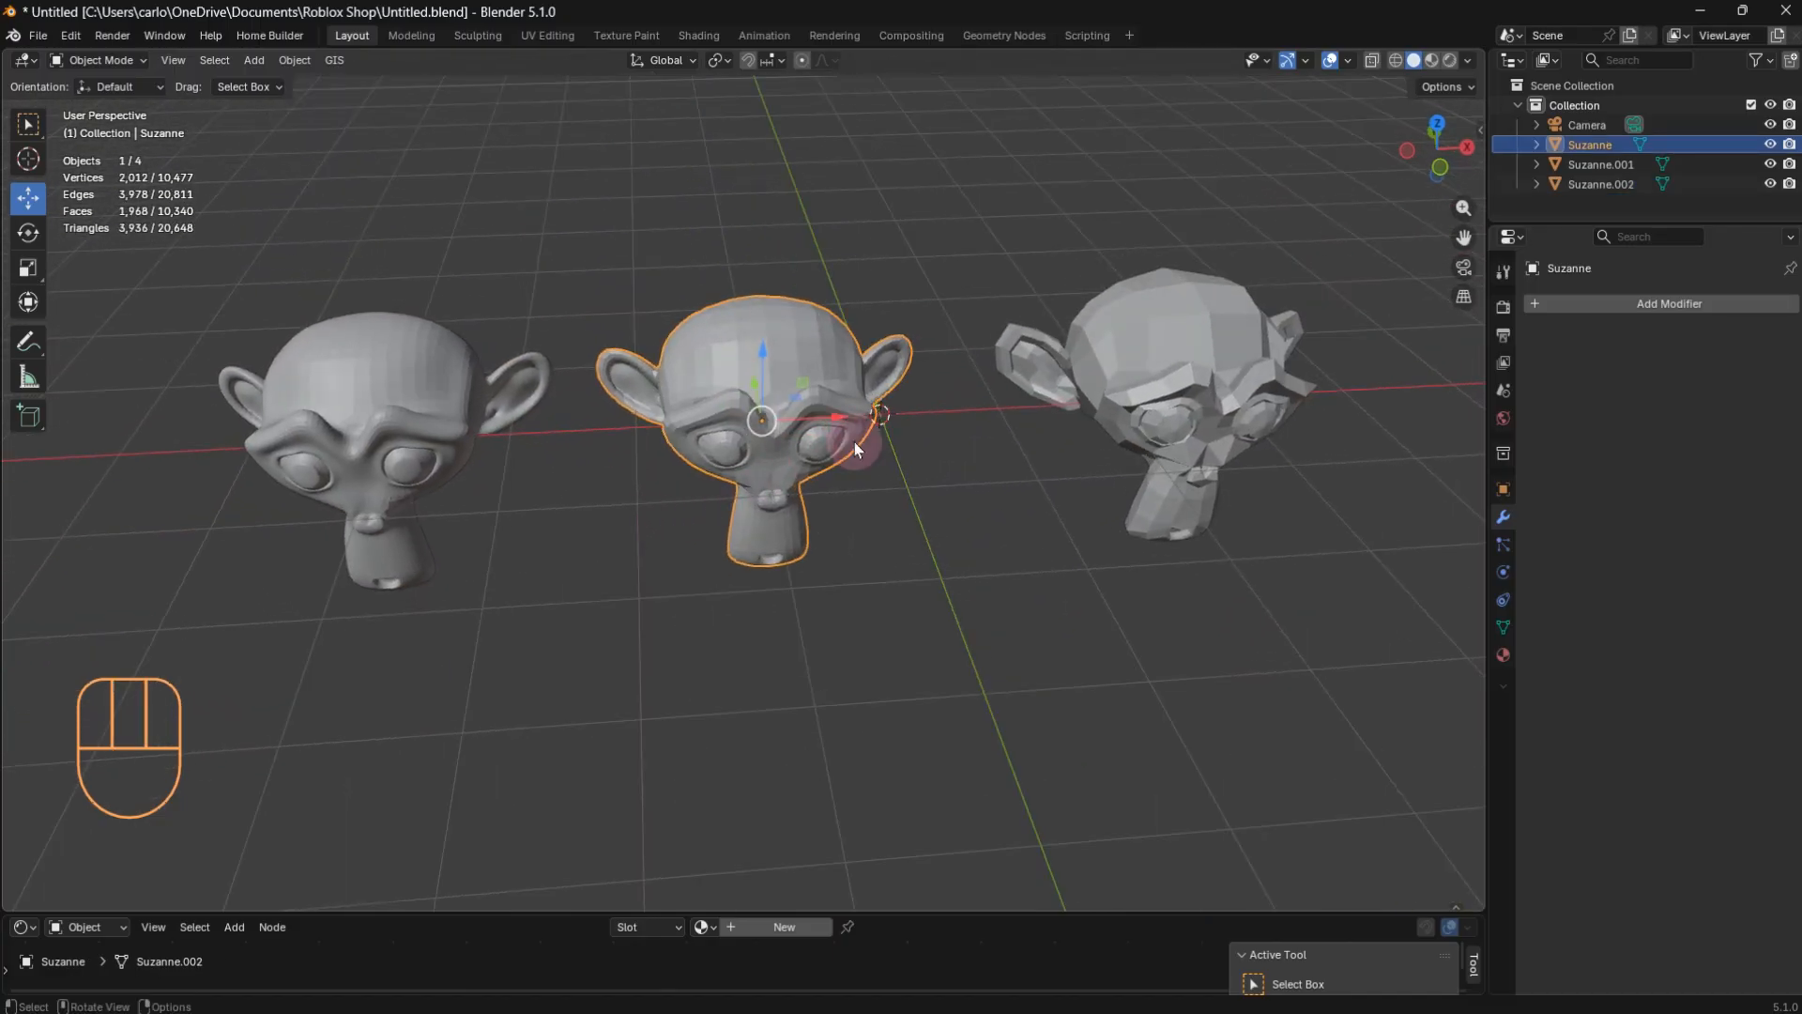
Step: Apply Shade Smooth to the lowest-poly monkey head, Suzanne.001
{"action": "left_click", "coordinate": [1098, 347]}
{"action": "middle_click_drag", "start_coordinate": [1005, 515], "coordinate": [1111, 375]}
{"action": "right_click", "coordinate": [1101, 326]}
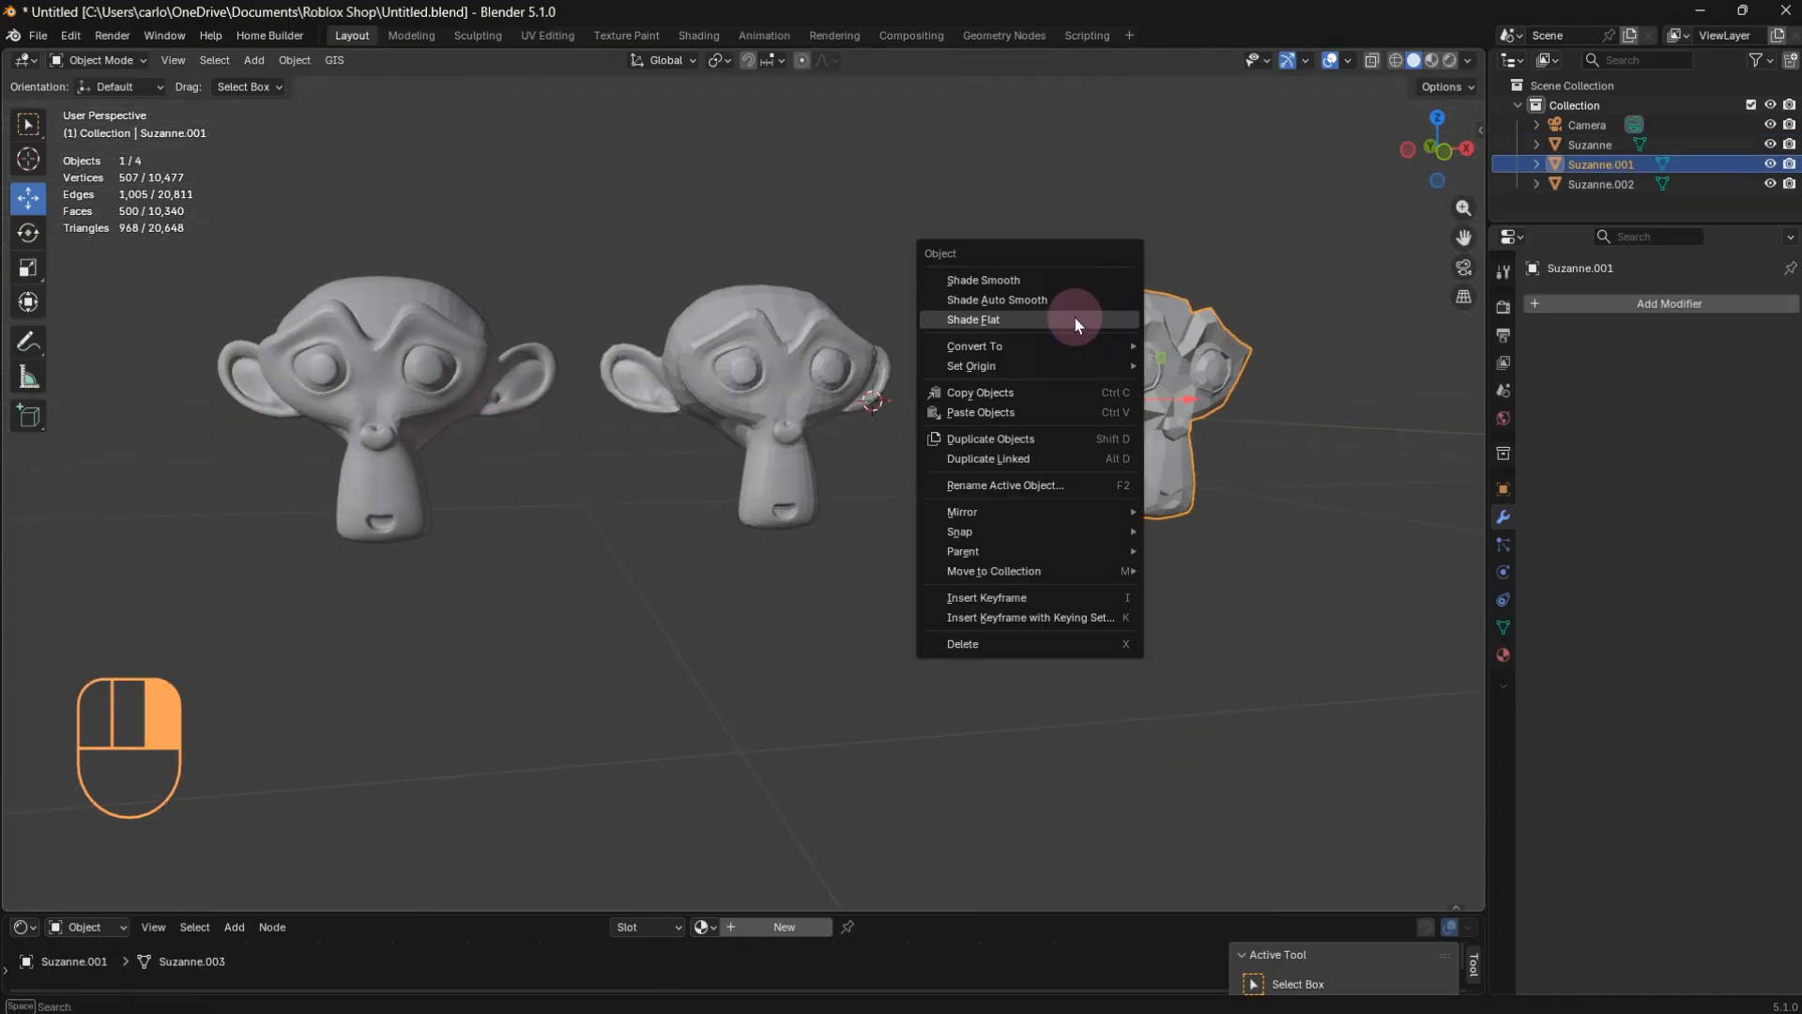
{"action": "left_click", "coordinate": [998, 282]}
{"action": "middle_click_drag", "start_coordinate": [1011, 323], "coordinate": [1027, 364]}
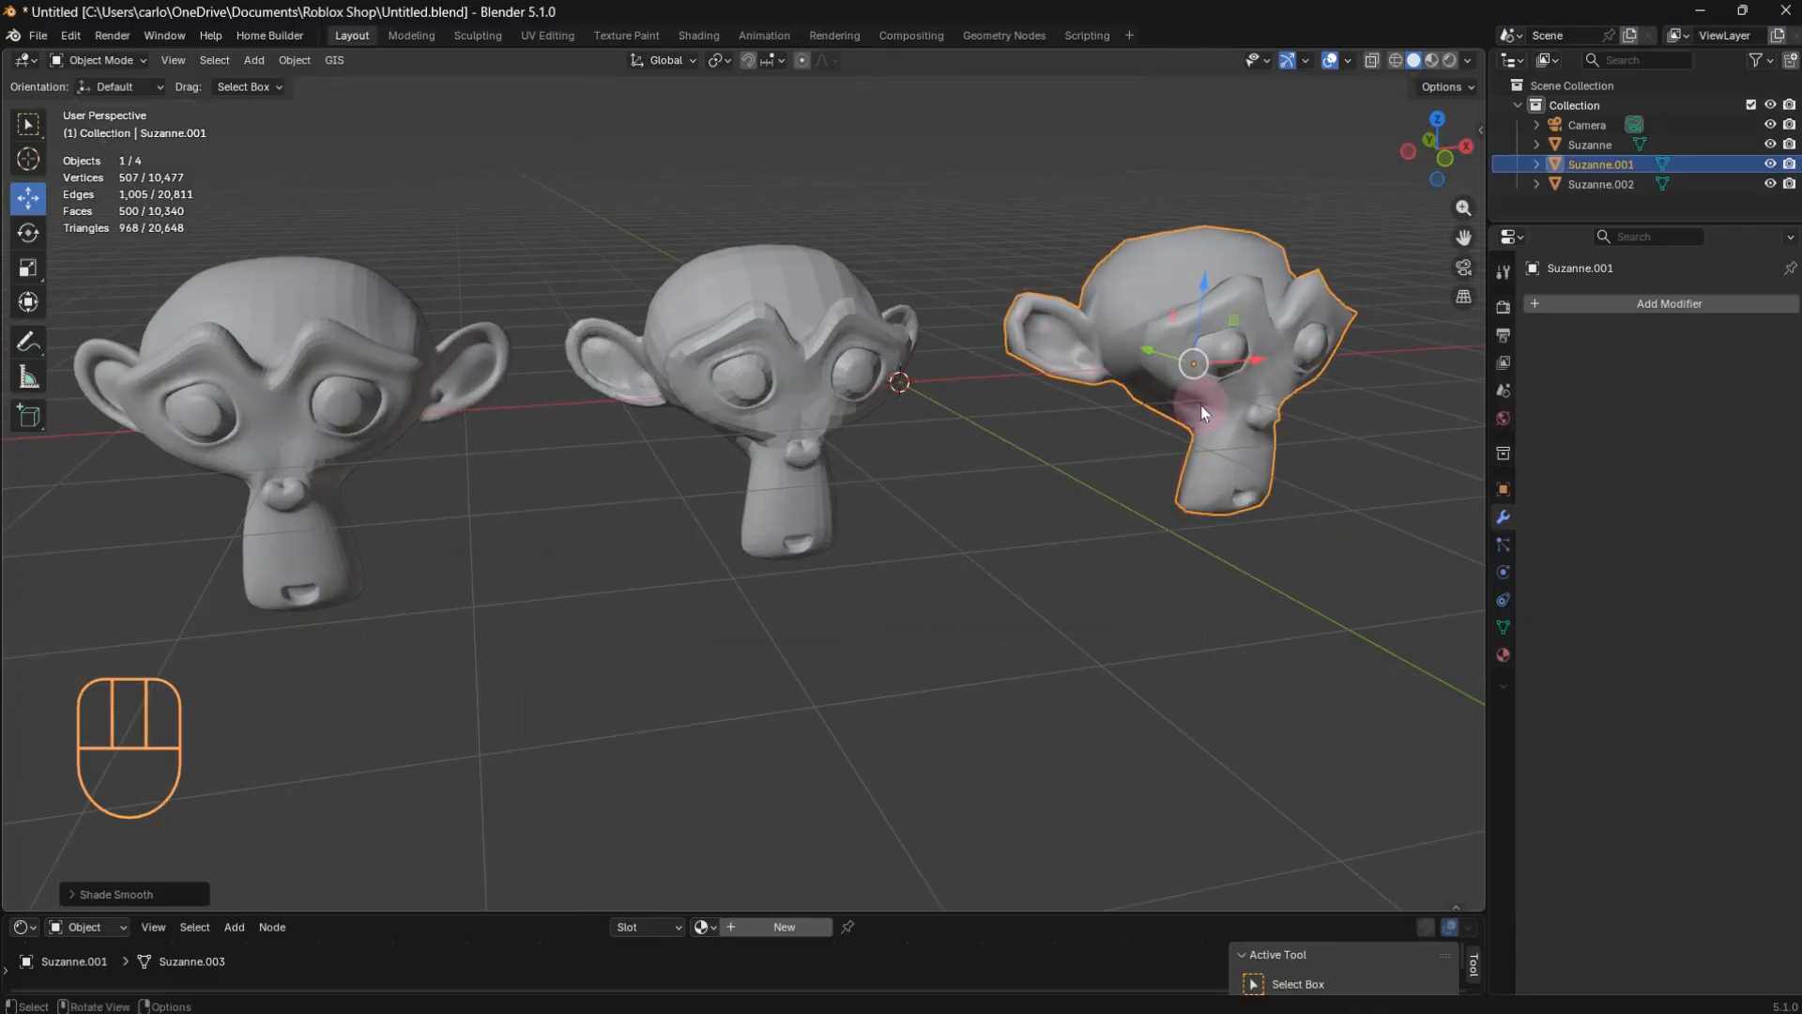
Step: Apply Shade Smooth to the middle monkey head and to the densest one, Suzanne.002
{"action": "left_click", "coordinate": [785, 335]}
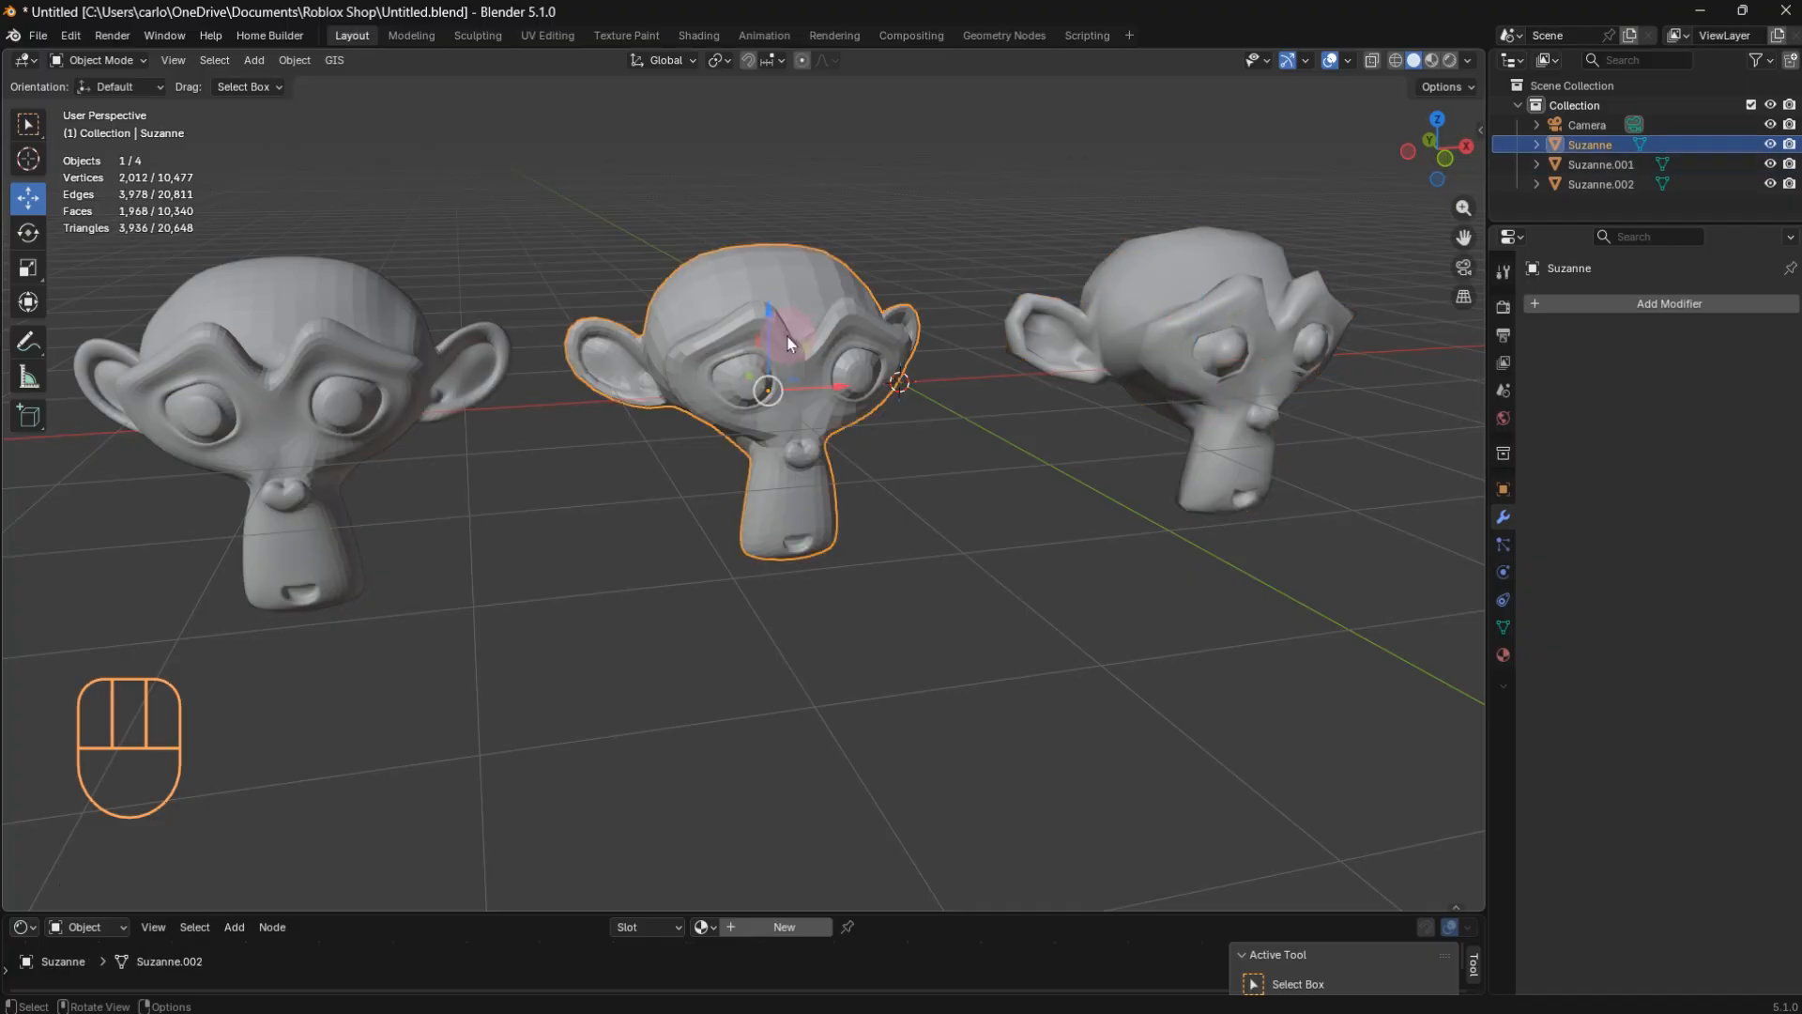
{"action": "right_click", "coordinate": [790, 333]}
{"action": "left_click", "coordinate": [695, 329]}
{"action": "mouse_move", "coordinate": [734, 391]}
{"action": "middle_mouse_down"}
{"action": "mouse_move", "coordinate": [800, 444]}
{"action": "mouse_move", "coordinate": [876, 413]}
{"action": "mouse_move", "coordinate": [746, 404]}
{"action": "mouse_move", "coordinate": [1059, 413]}
{"action": "mouse_move", "coordinate": [739, 421]}
{"action": "middle_mouse_up"}
{"action": "left_click", "coordinate": [338, 355]}
{"action": "right_click", "coordinate": [299, 376]}
{"action": "left_click", "coordinate": [298, 375]}
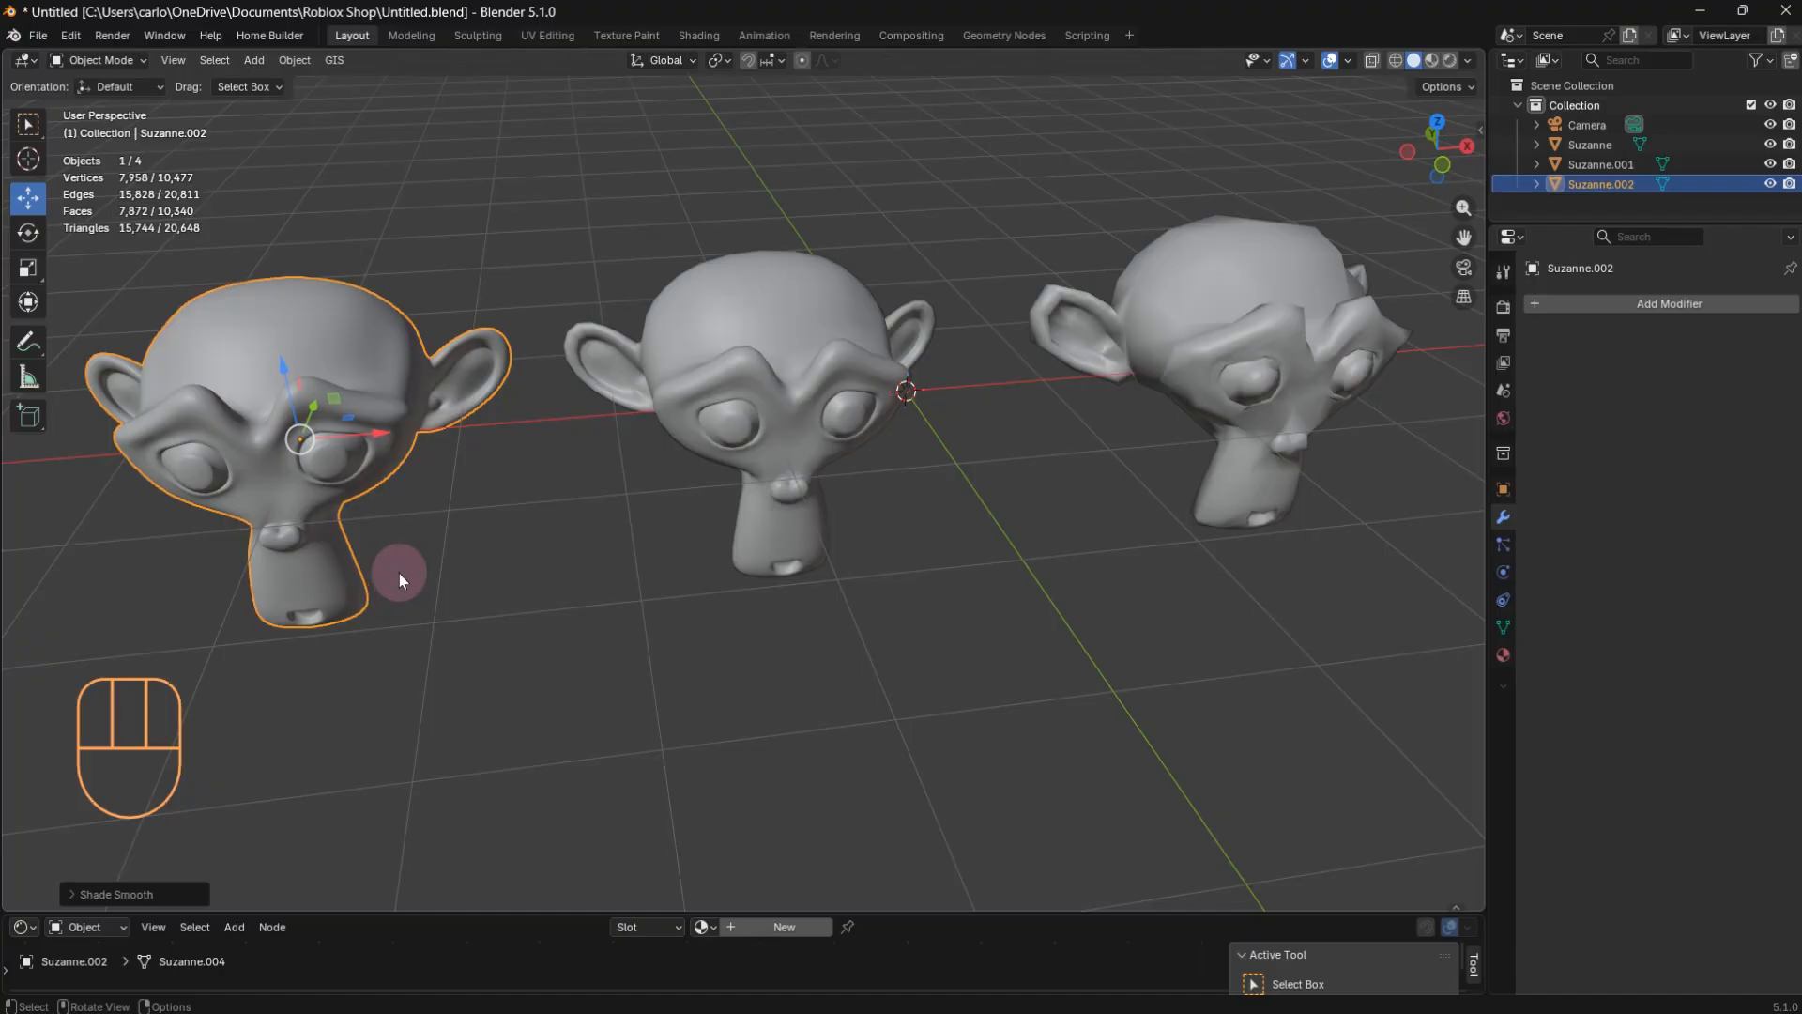
Step: Compare how the smooth-shaded middle-density and lowest-poly monkey heads look
{"action": "middle_click_drag", "start_coordinate": [399, 579], "coordinate": [503, 463]}
{"action": "mouse_move", "coordinate": [582, 401]}
{"action": "middle_mouse_down"}
{"action": "mouse_move", "coordinate": [567, 427]}
{"action": "mouse_move", "coordinate": [582, 418]}
{"action": "middle_mouse_up"}
{"action": "left_click", "coordinate": [756, 345]}
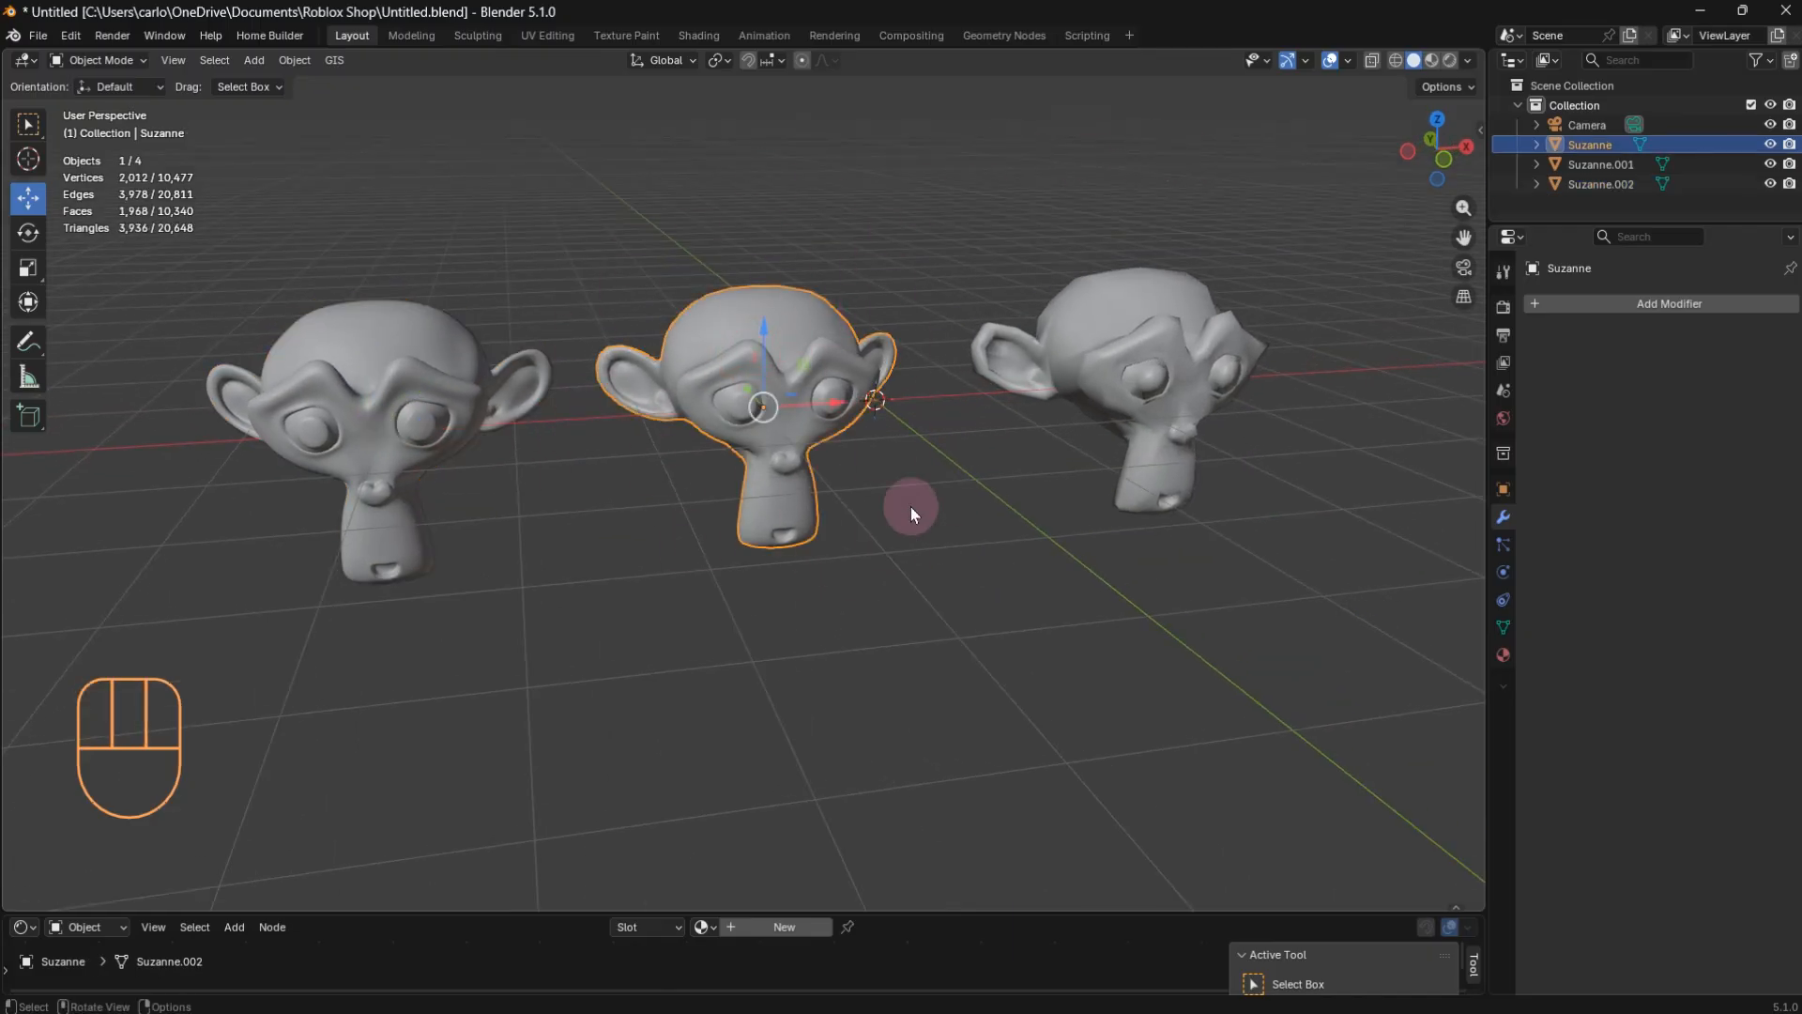
{"action": "right_click", "coordinate": [798, 393]}
{"action": "right_click", "coordinate": [966, 397]}
{"action": "left_click", "coordinate": [1113, 359]}
Step: Duplicate the middle monkey head and move the copy along the Y axis to stand in front of the row
{"action": "left_click", "coordinate": [757, 341]}
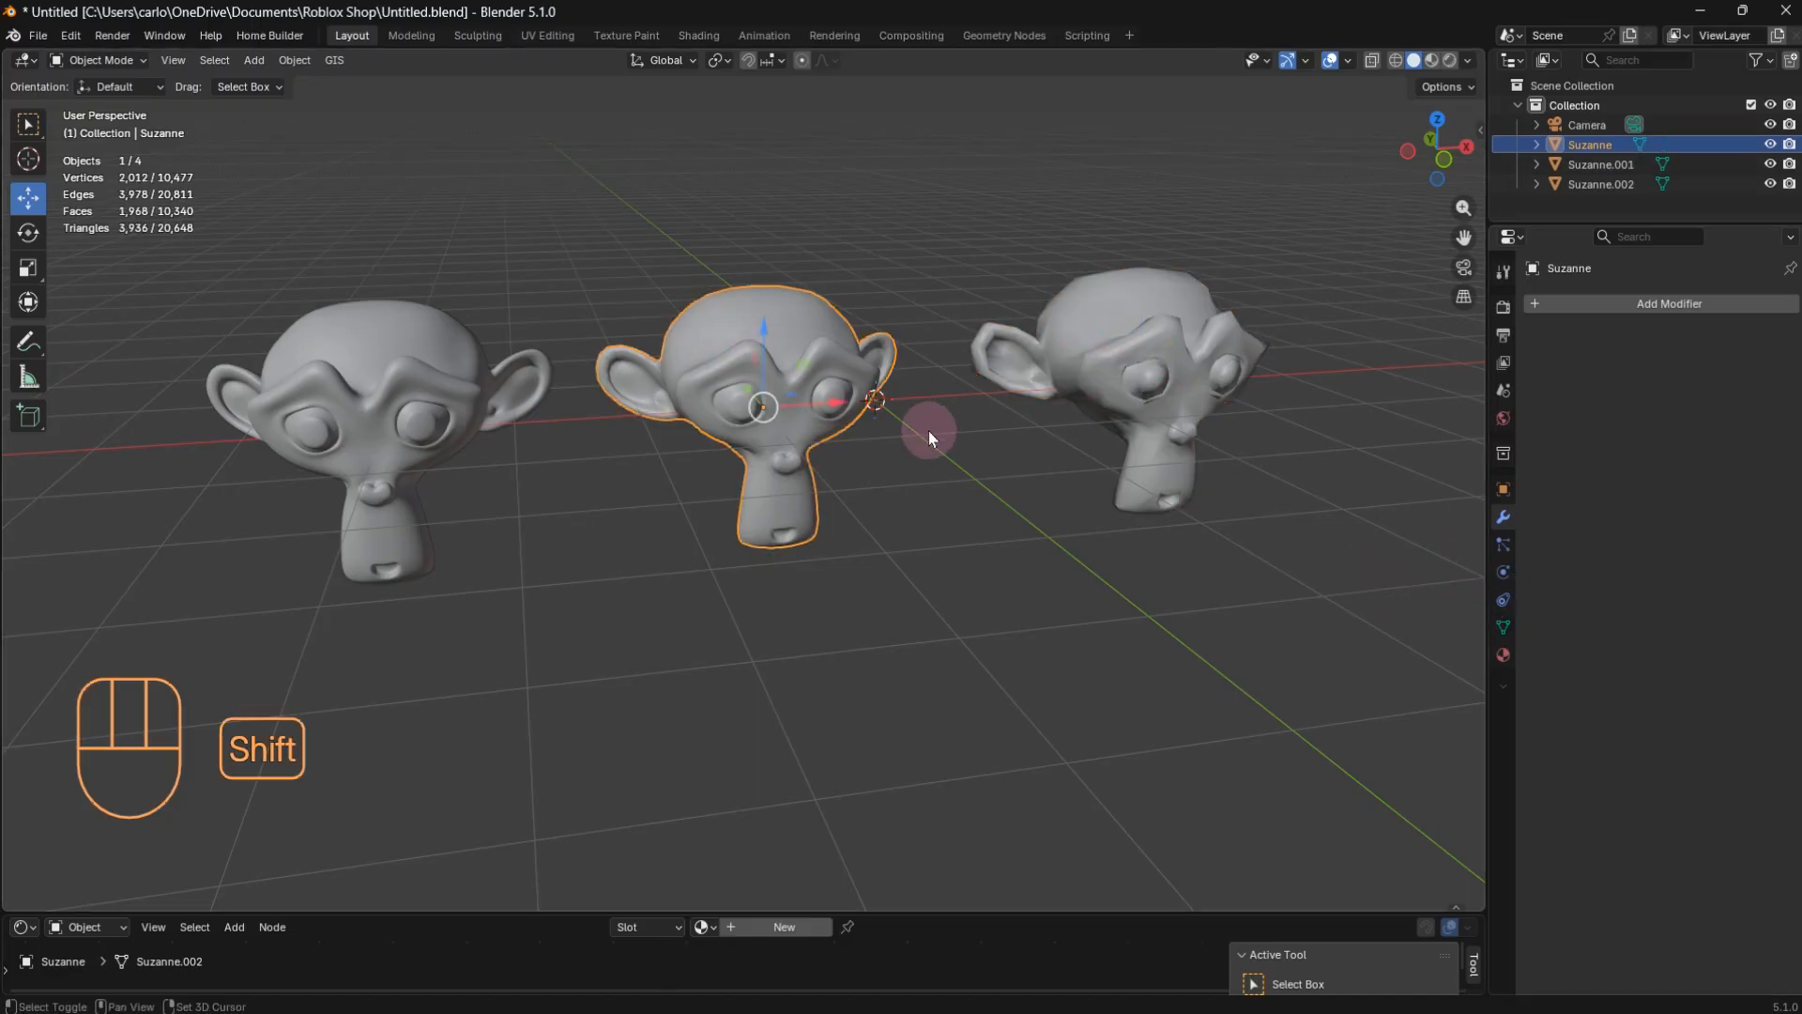
{"action": "key", "text": "shift+g"}
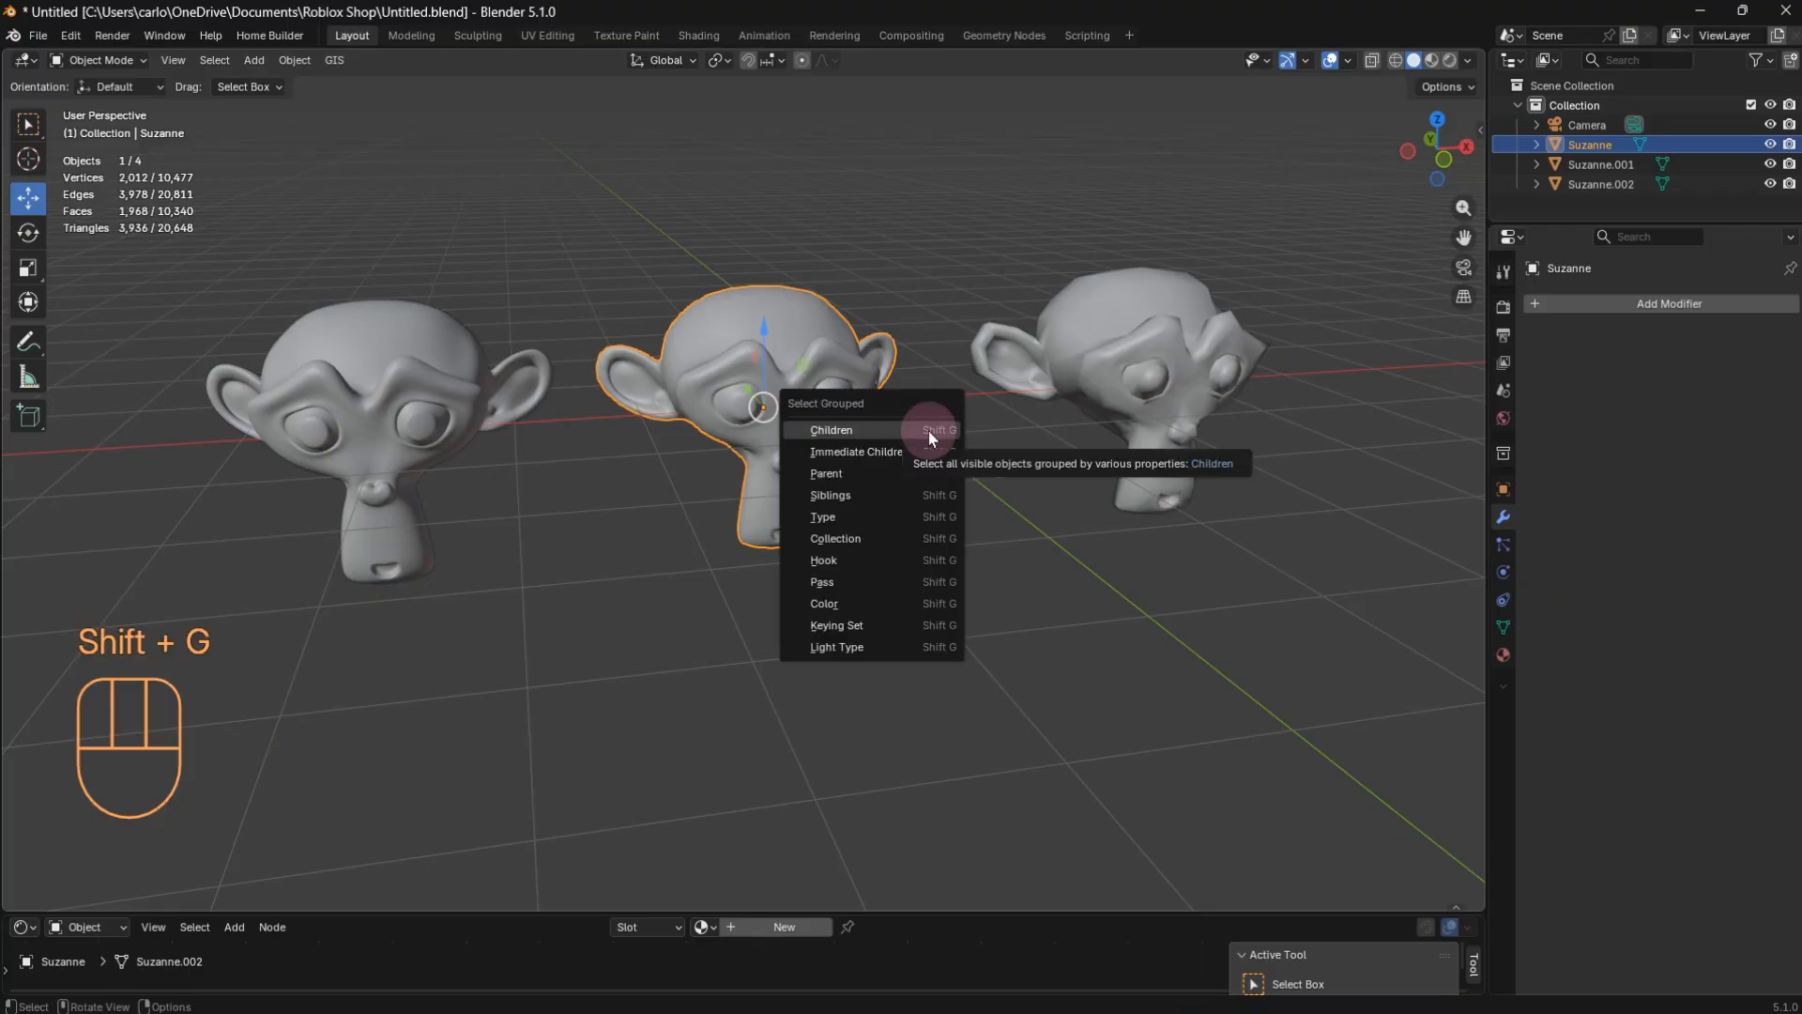
{"action": "left_click", "coordinate": [928, 431]}
{"action": "key", "text": "shift+d"}
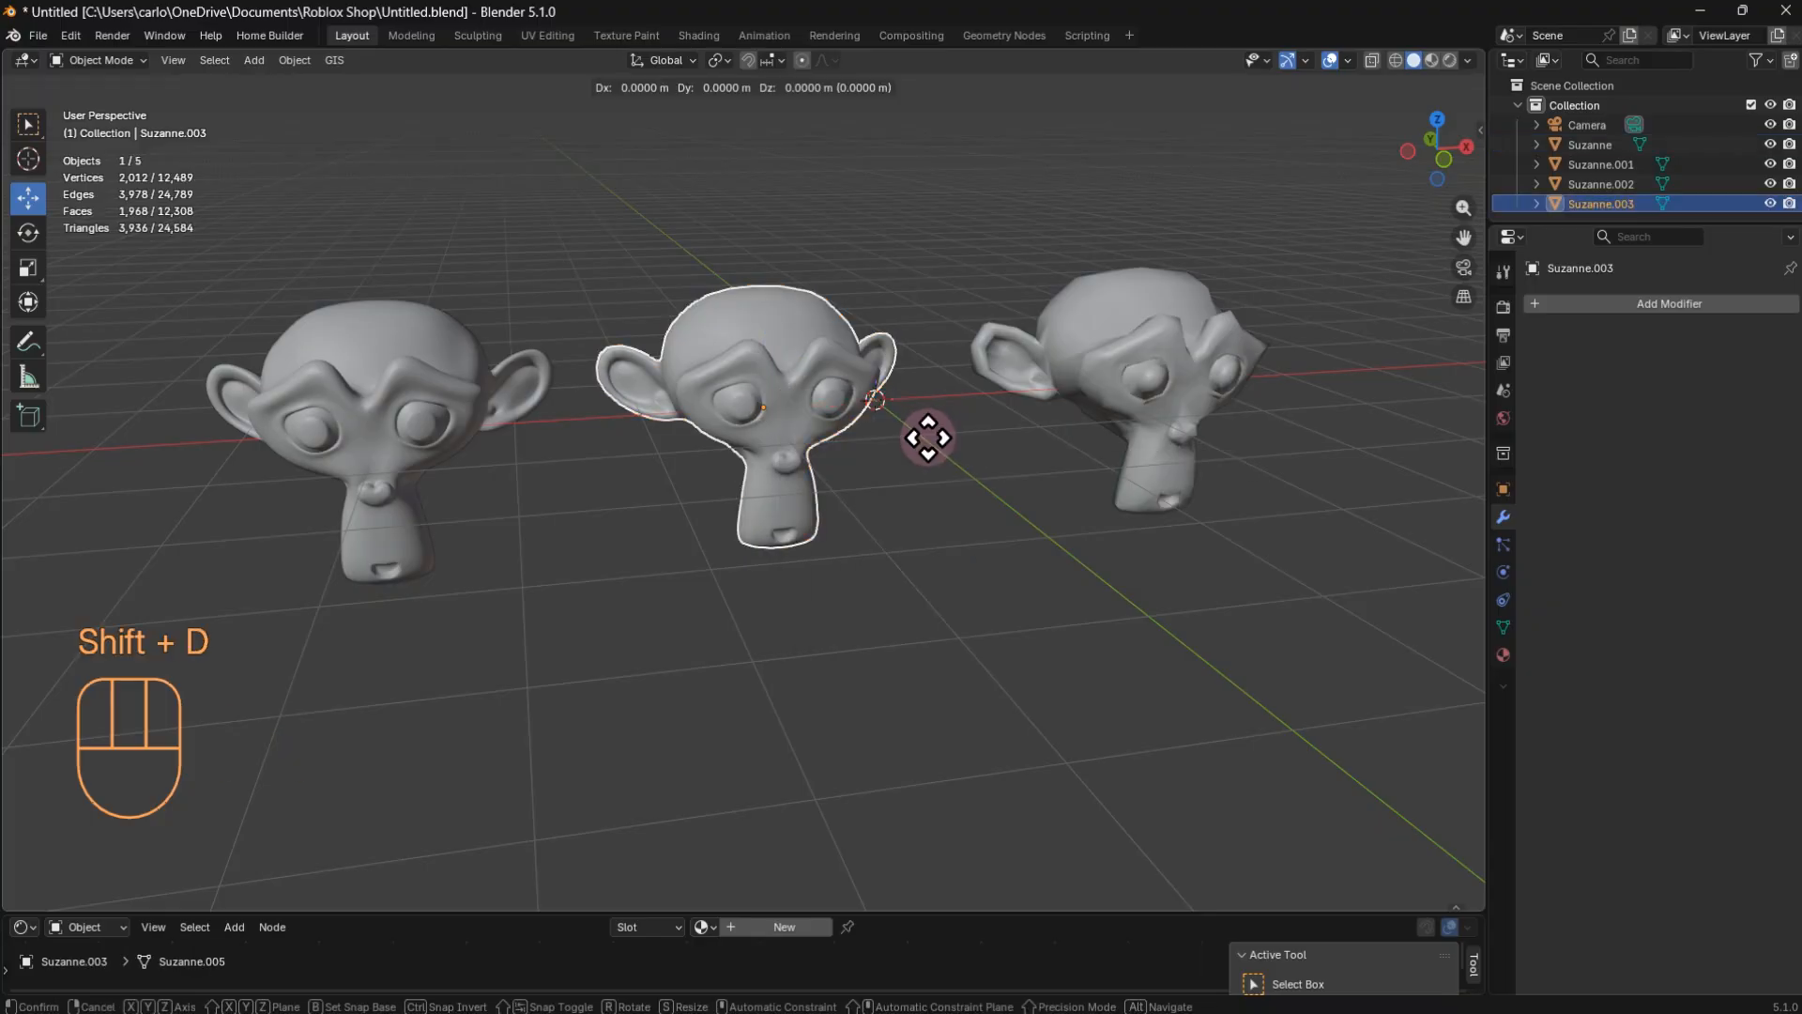
{"action": "key", "text": "g"}
{"action": "key", "text": "x"}
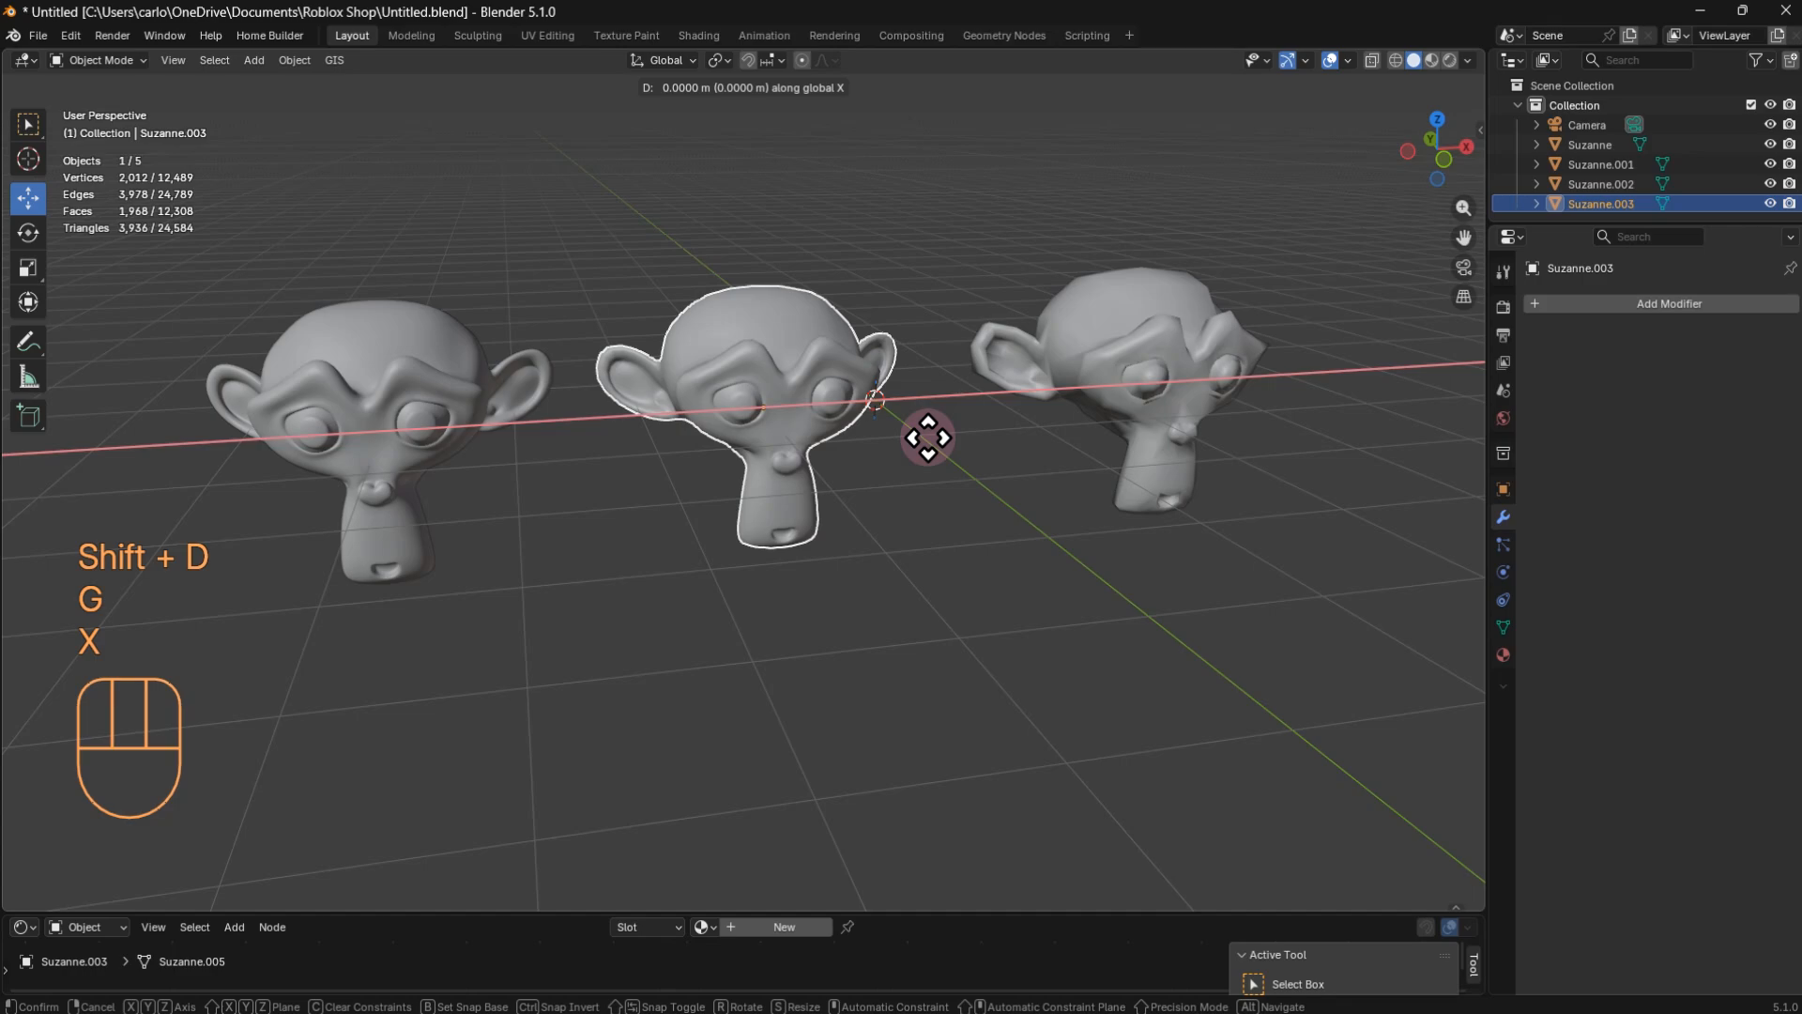
{"action": "key", "text": "y"}
{"action": "left_click", "coordinate": [1038, 610]}
Step: Shade the front monkey copy flat and give it a Decimate modifier in Un-Subdivide mode
{"action": "right_click", "coordinate": [910, 558]}
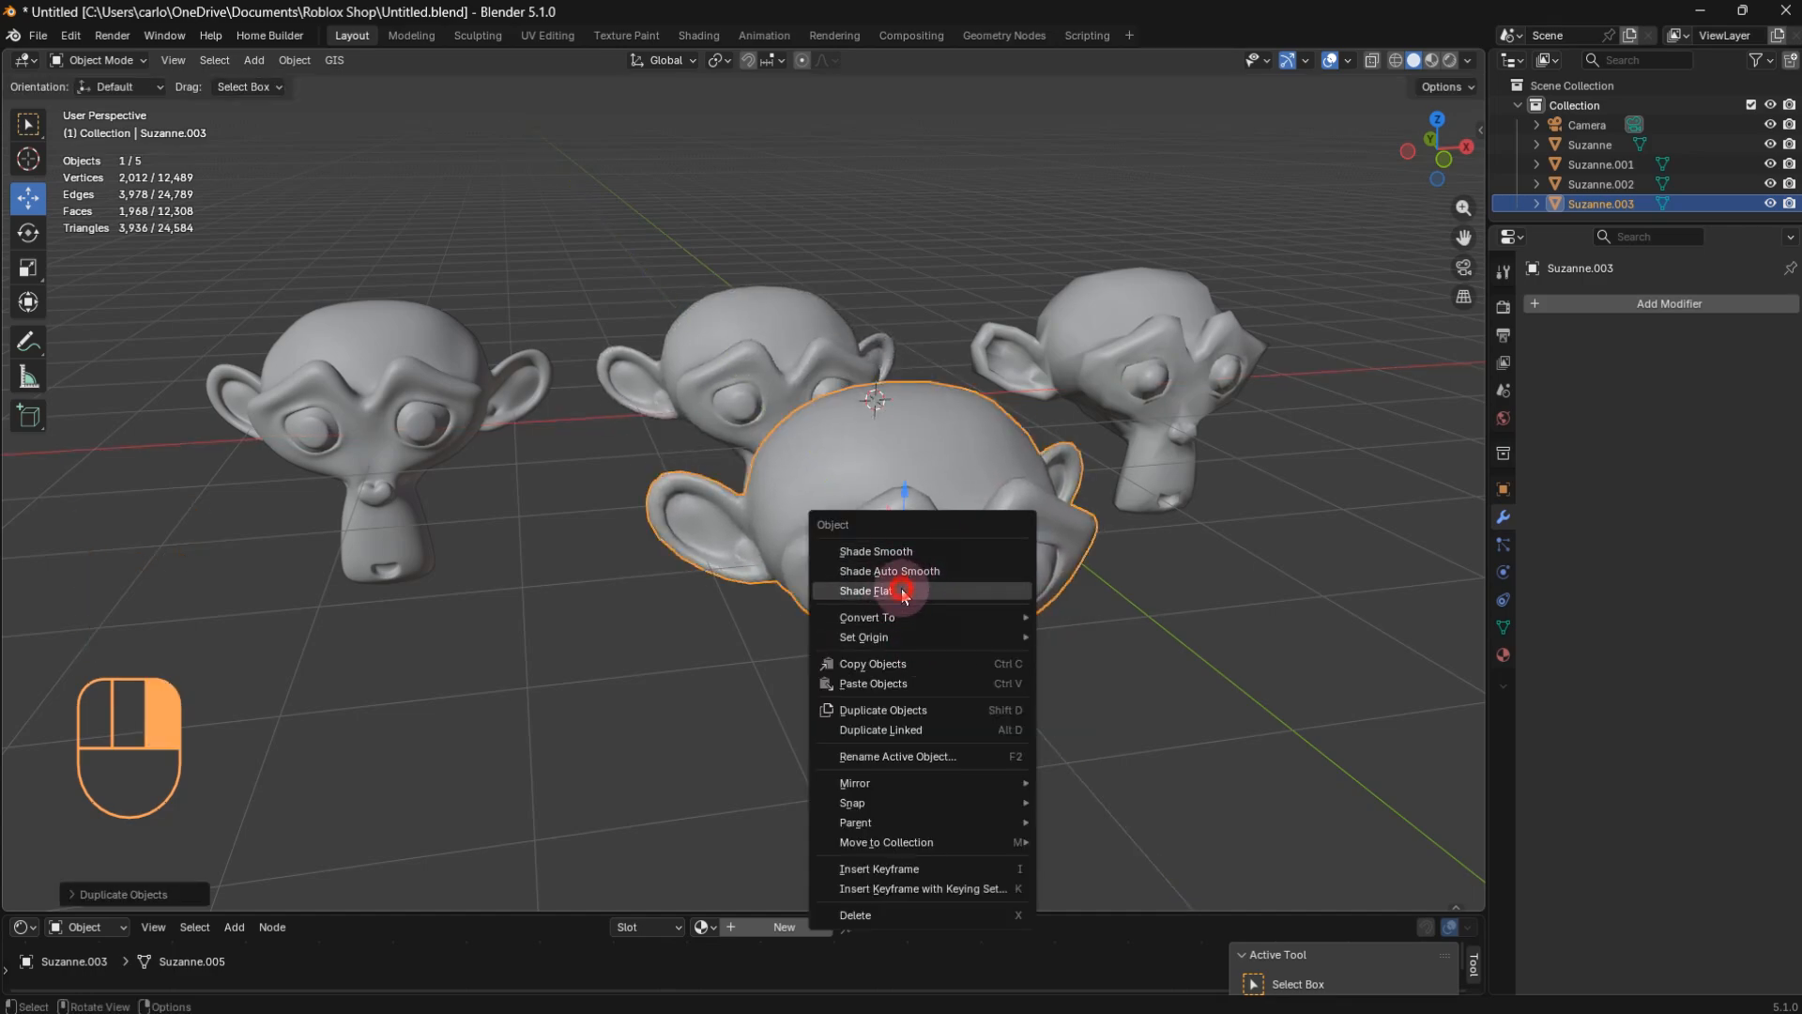
{"action": "left_click", "coordinate": [904, 593]}
{"action": "left_click", "coordinate": [1557, 305]}
{"action": "mouse_move", "coordinate": [1495, 355]}
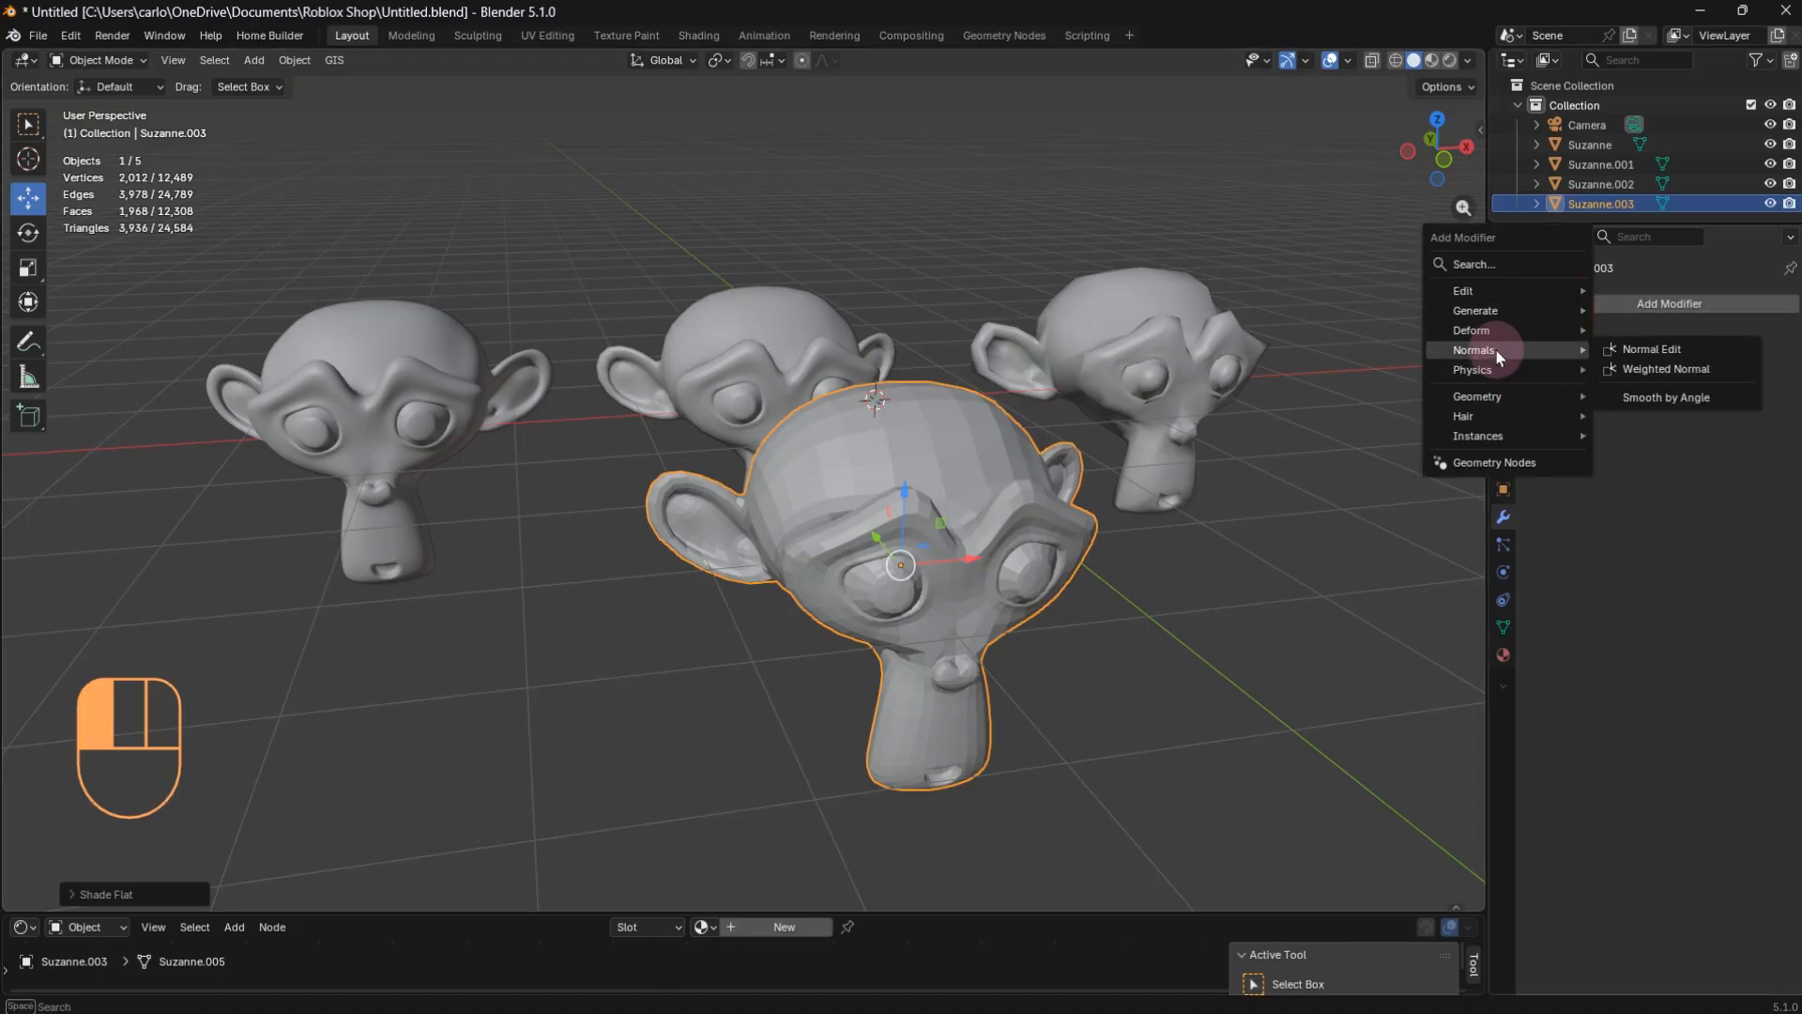
{"action": "mouse_move", "coordinate": [1488, 311]}
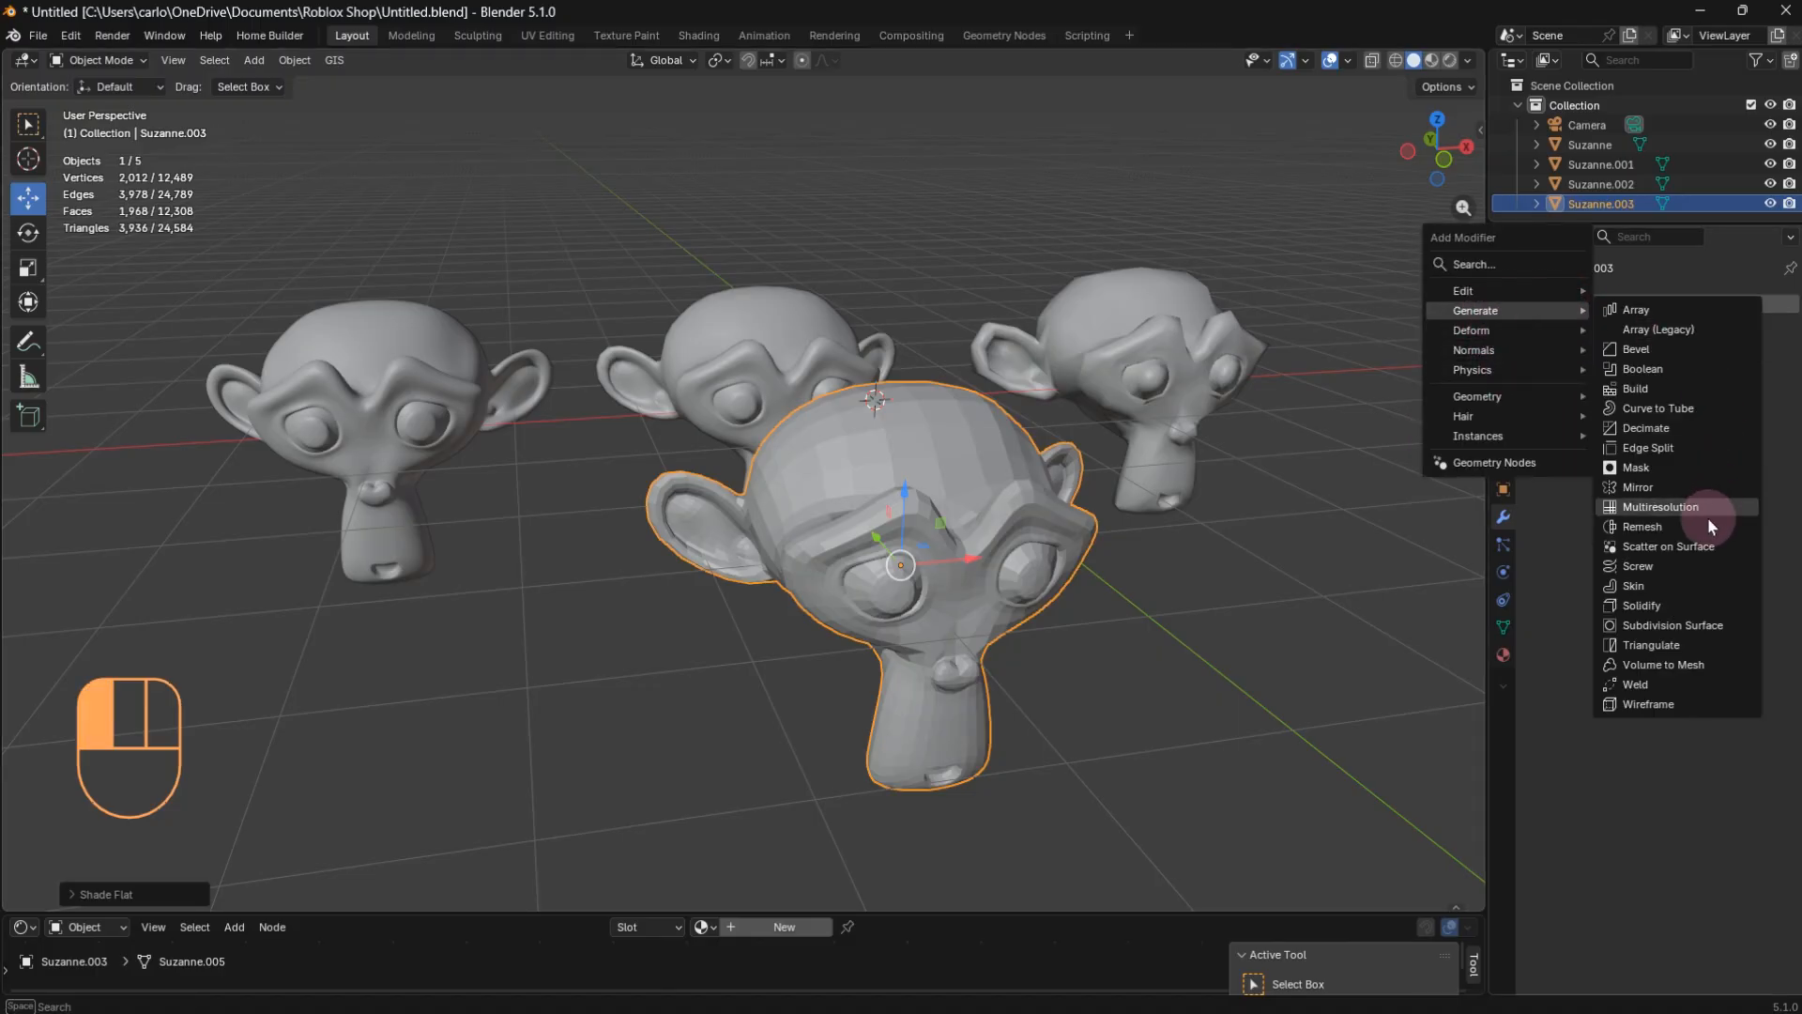
{"action": "left_click", "coordinate": [1650, 429]}
{"action": "left_click", "coordinate": [1660, 366]}
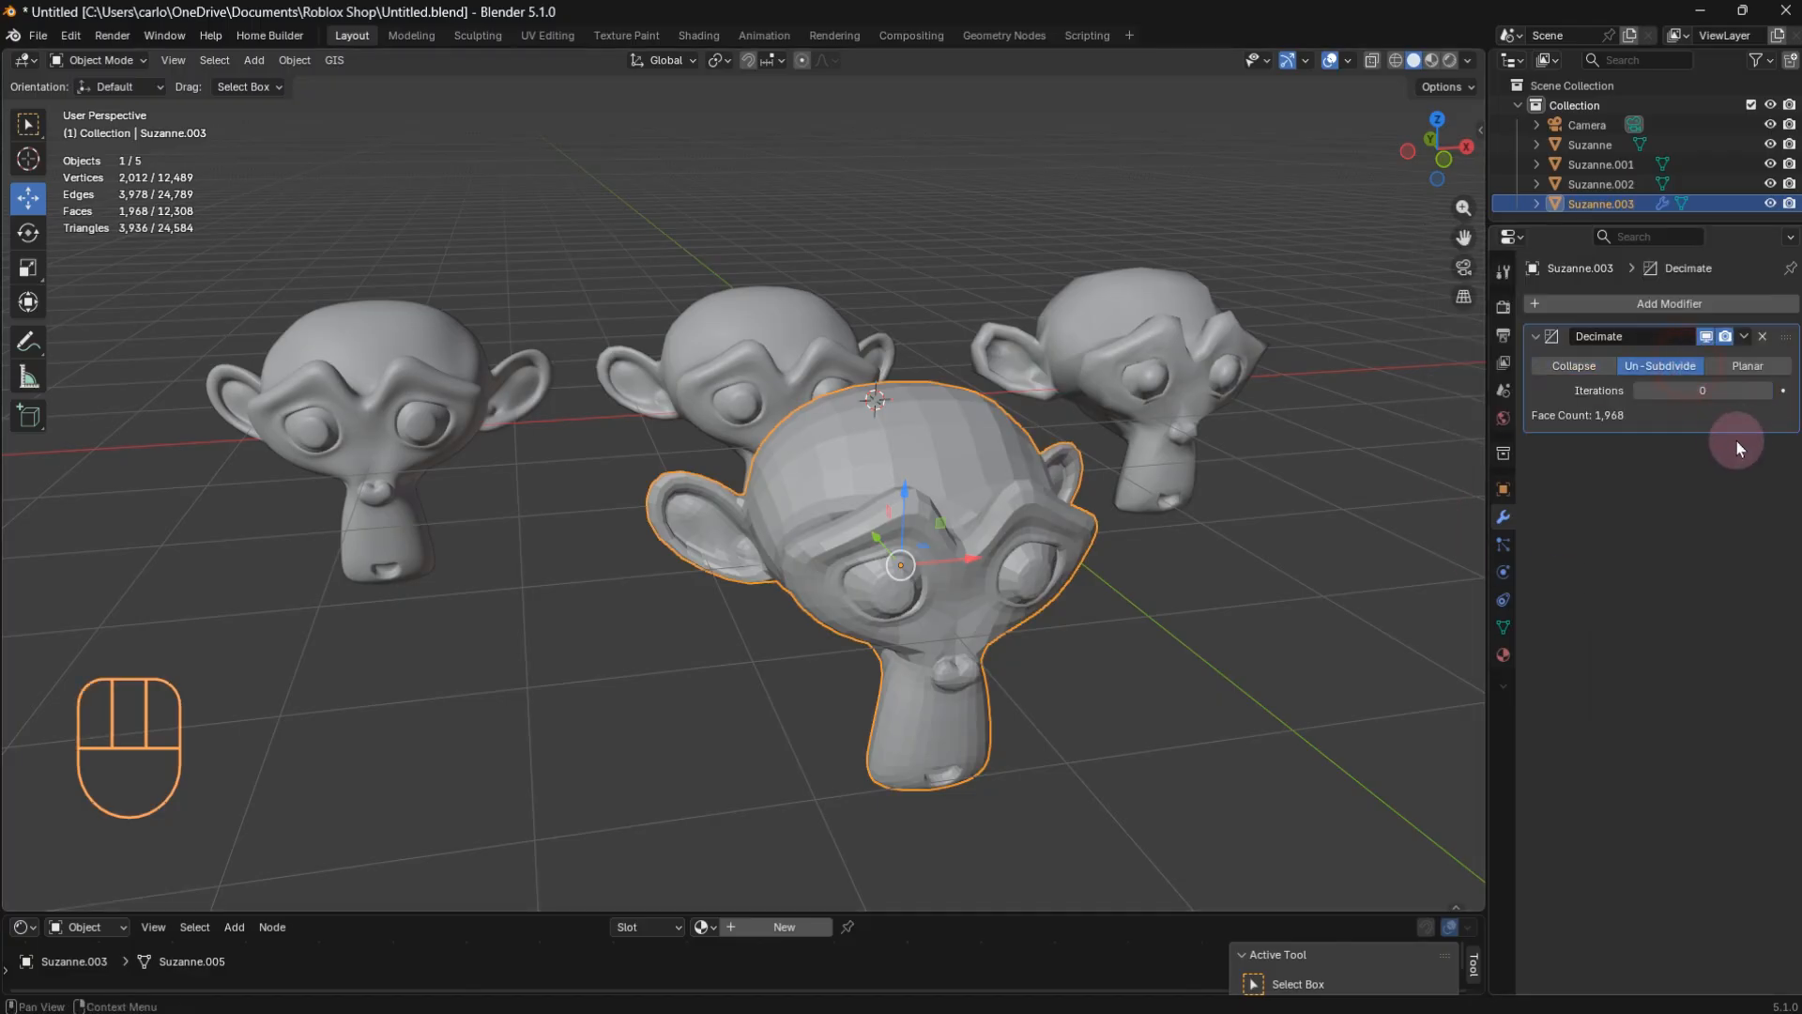
Step: Try 2 Un-Subdivide iterations on the front copy, set them to 1 and apply the Decimate modifier
{"action": "left_click", "coordinate": [1767, 391]}
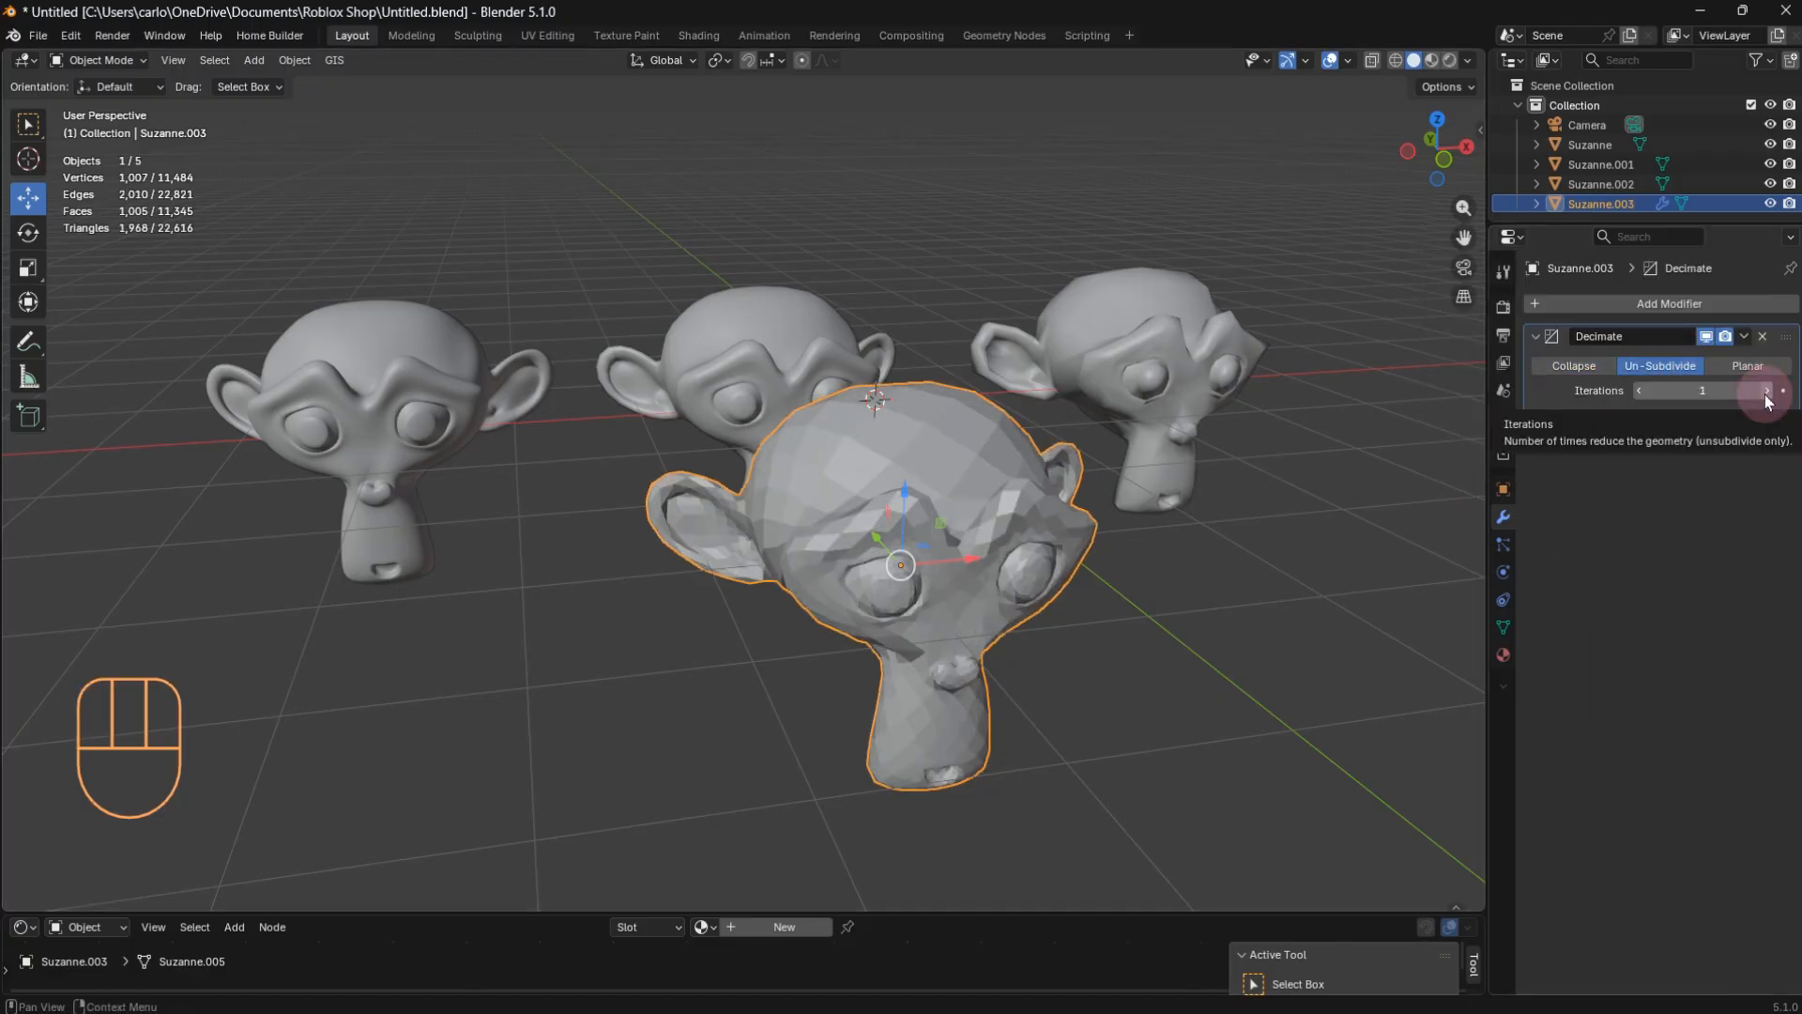
{"action": "left_click", "coordinate": [1766, 392]}
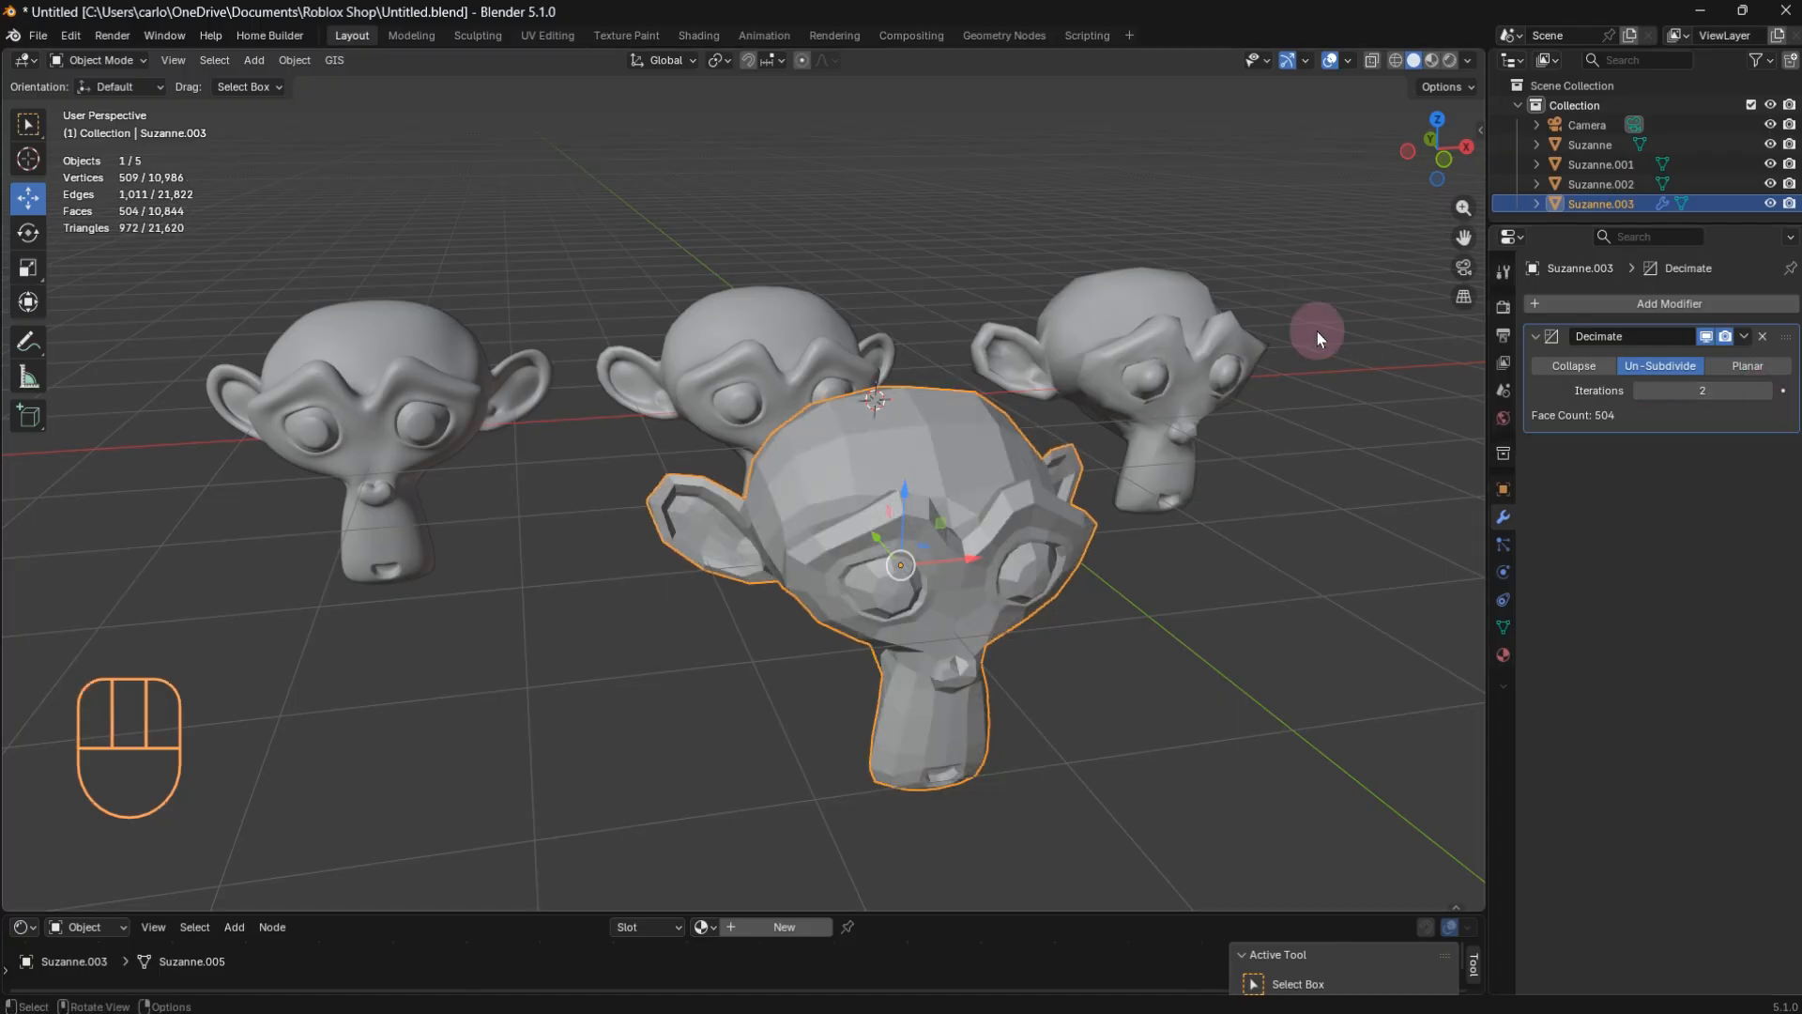
{"action": "left_click", "coordinate": [1639, 390]}
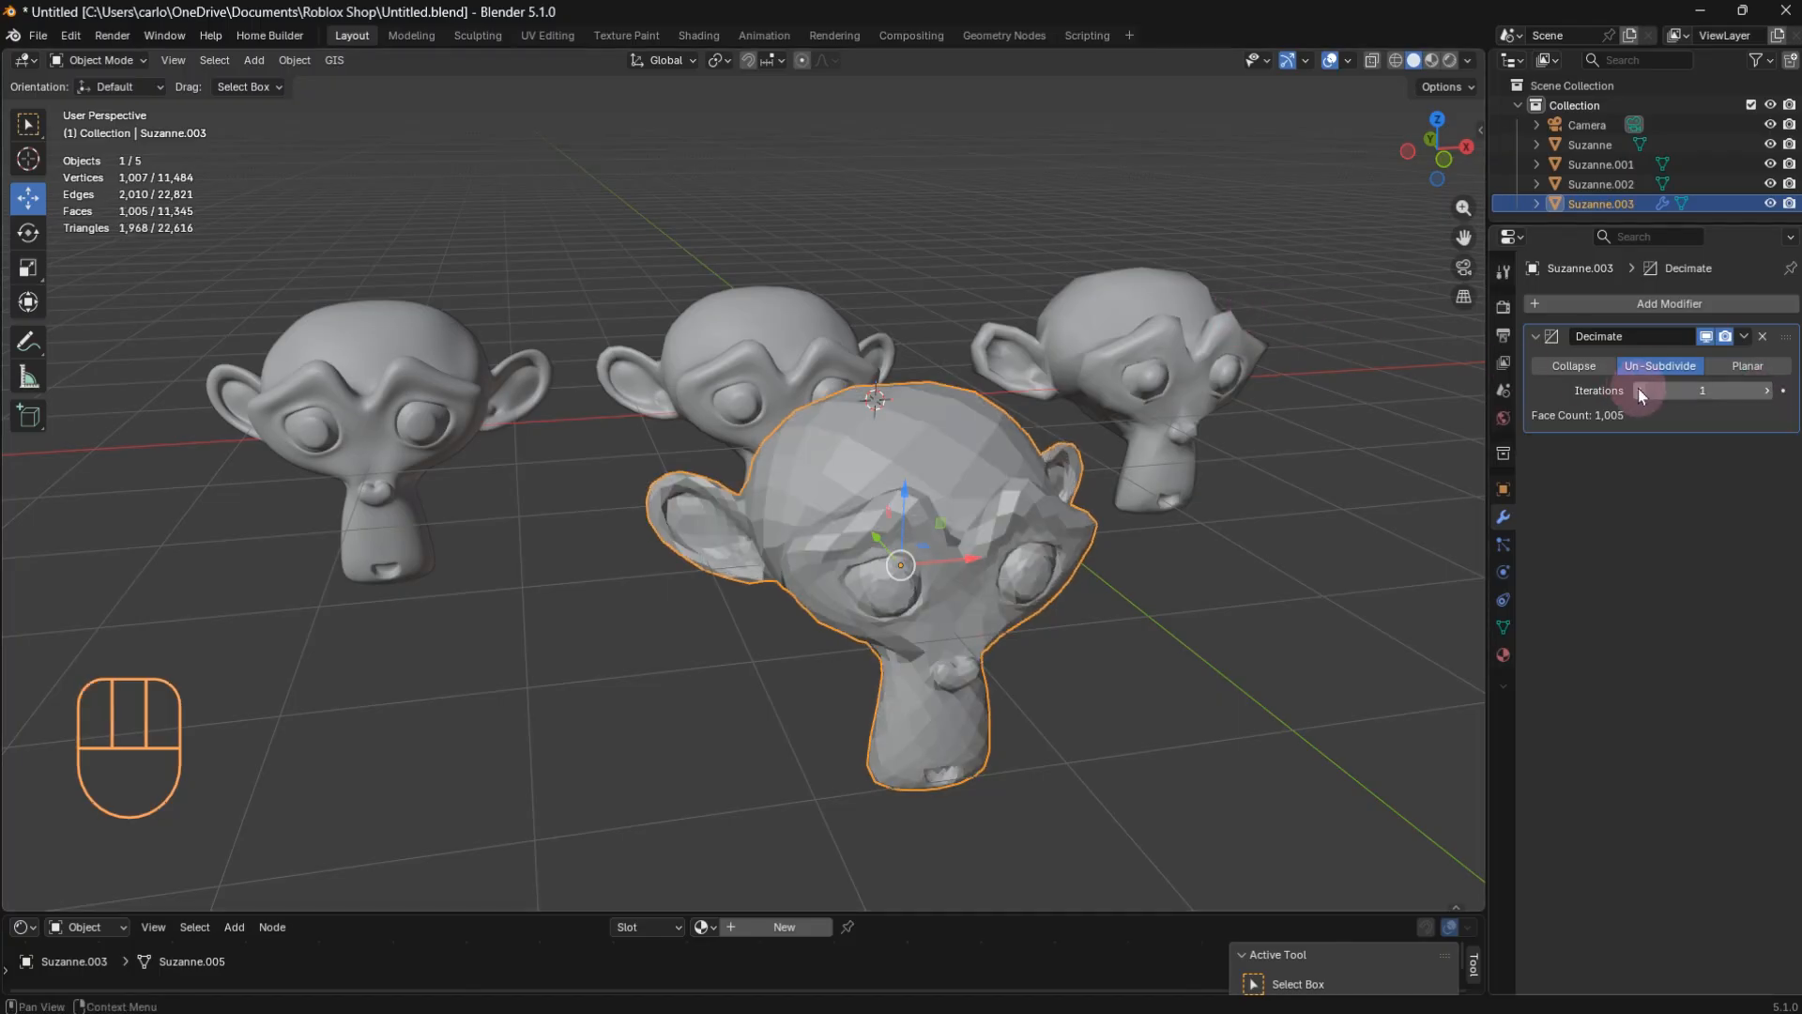
{"action": "left_click", "coordinate": [1744, 336]}
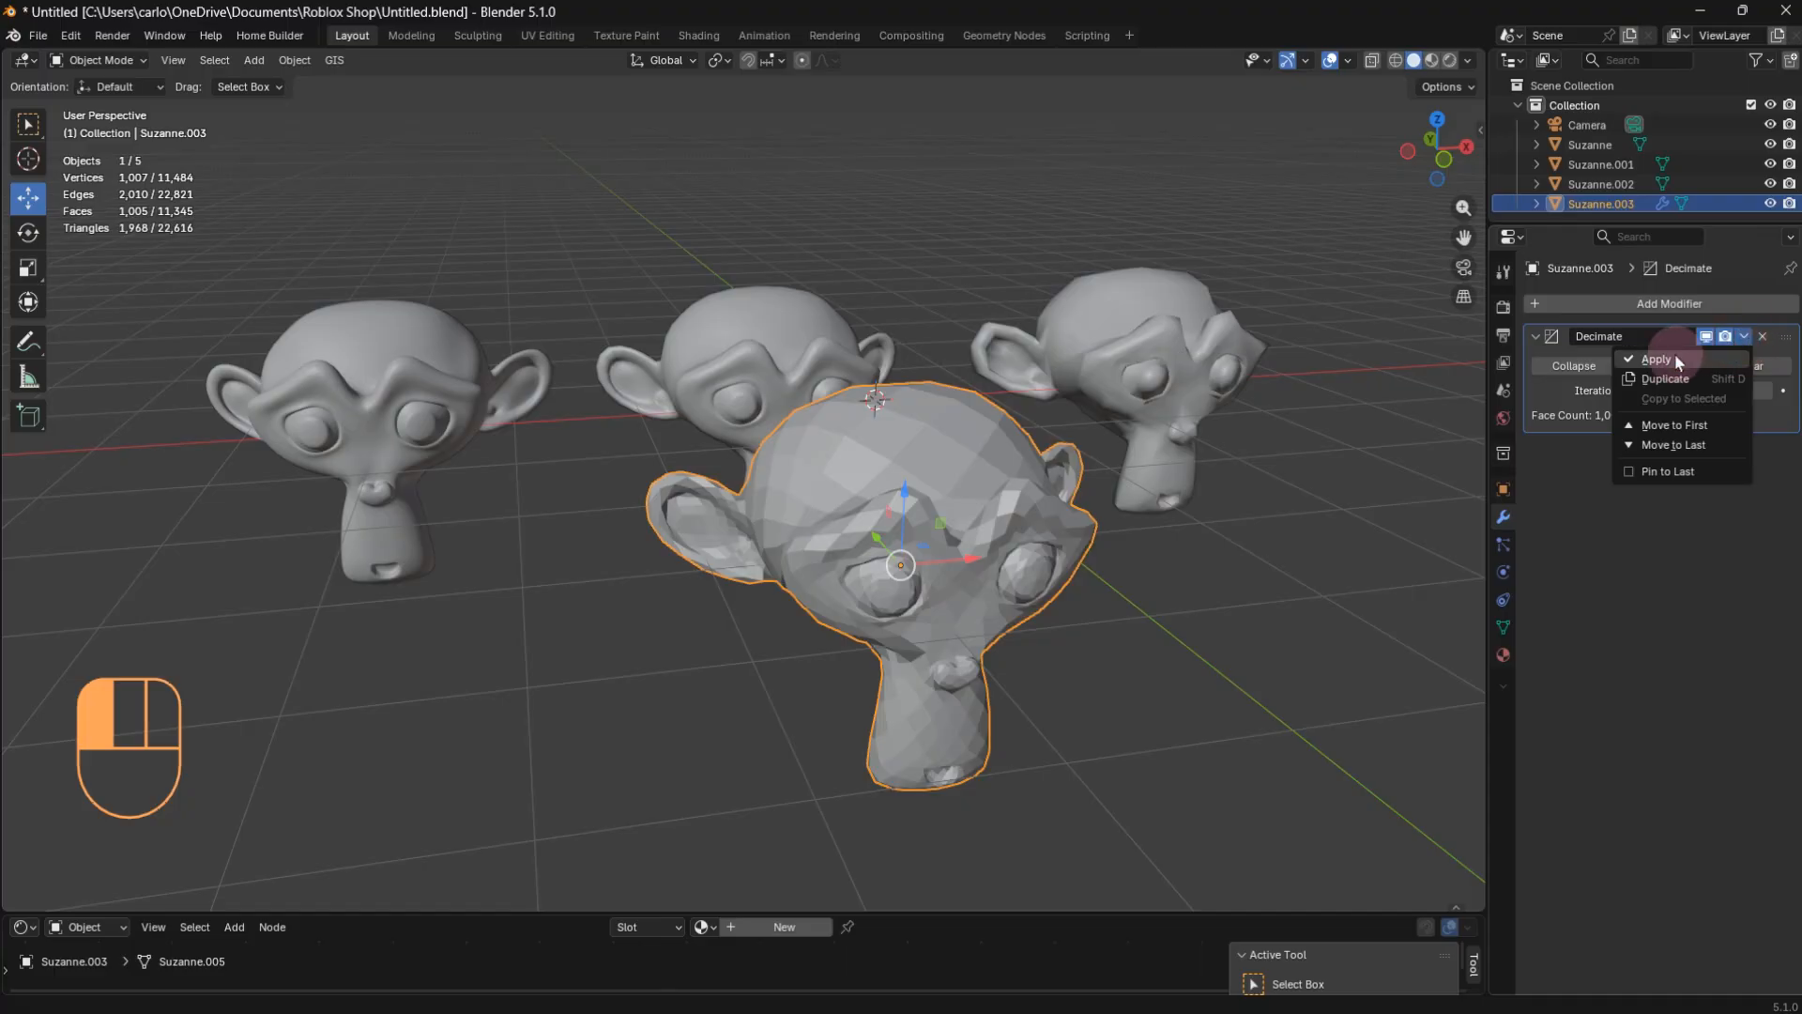
{"action": "left_click", "coordinate": [1643, 354]}
{"action": "left_click", "coordinate": [1264, 612]}
Step: Compare the geometry statistics of the original middle head, the decimated copy and the lowest-poly head
{"action": "left_click", "coordinate": [785, 364]}
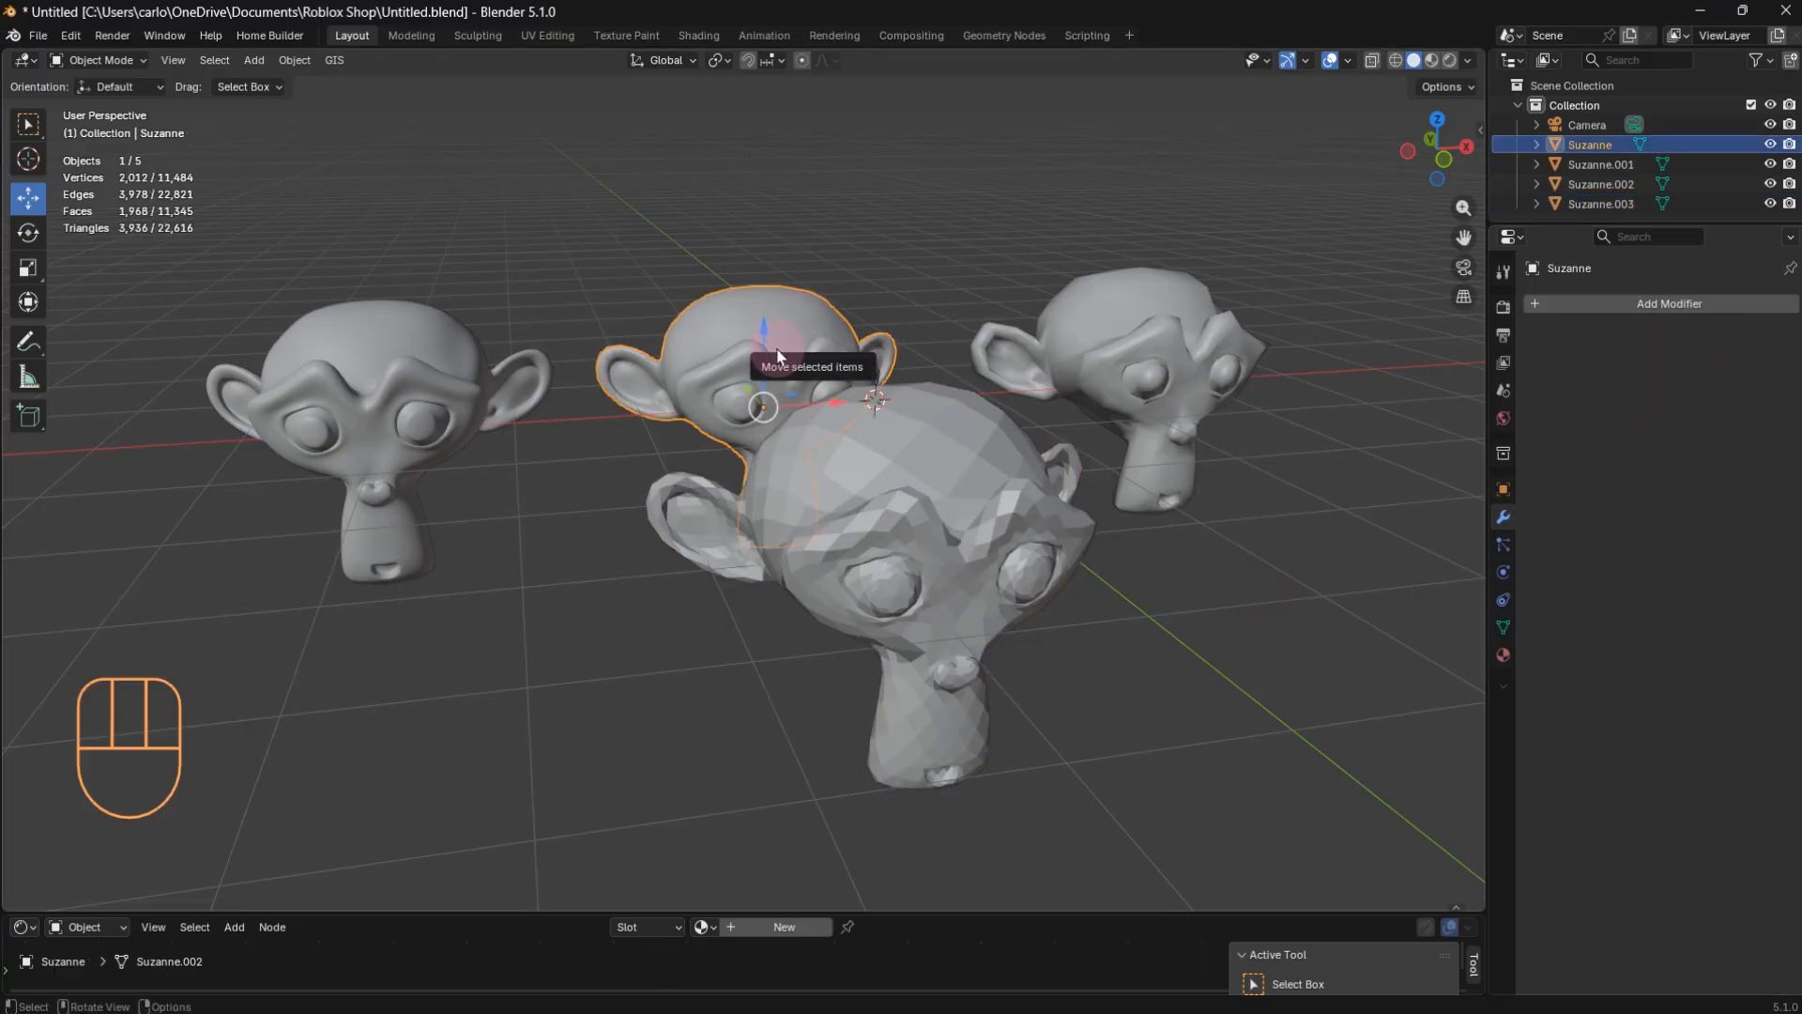
{"action": "left_click", "coordinate": [914, 511]}
{"action": "left_click", "coordinate": [1189, 353]}
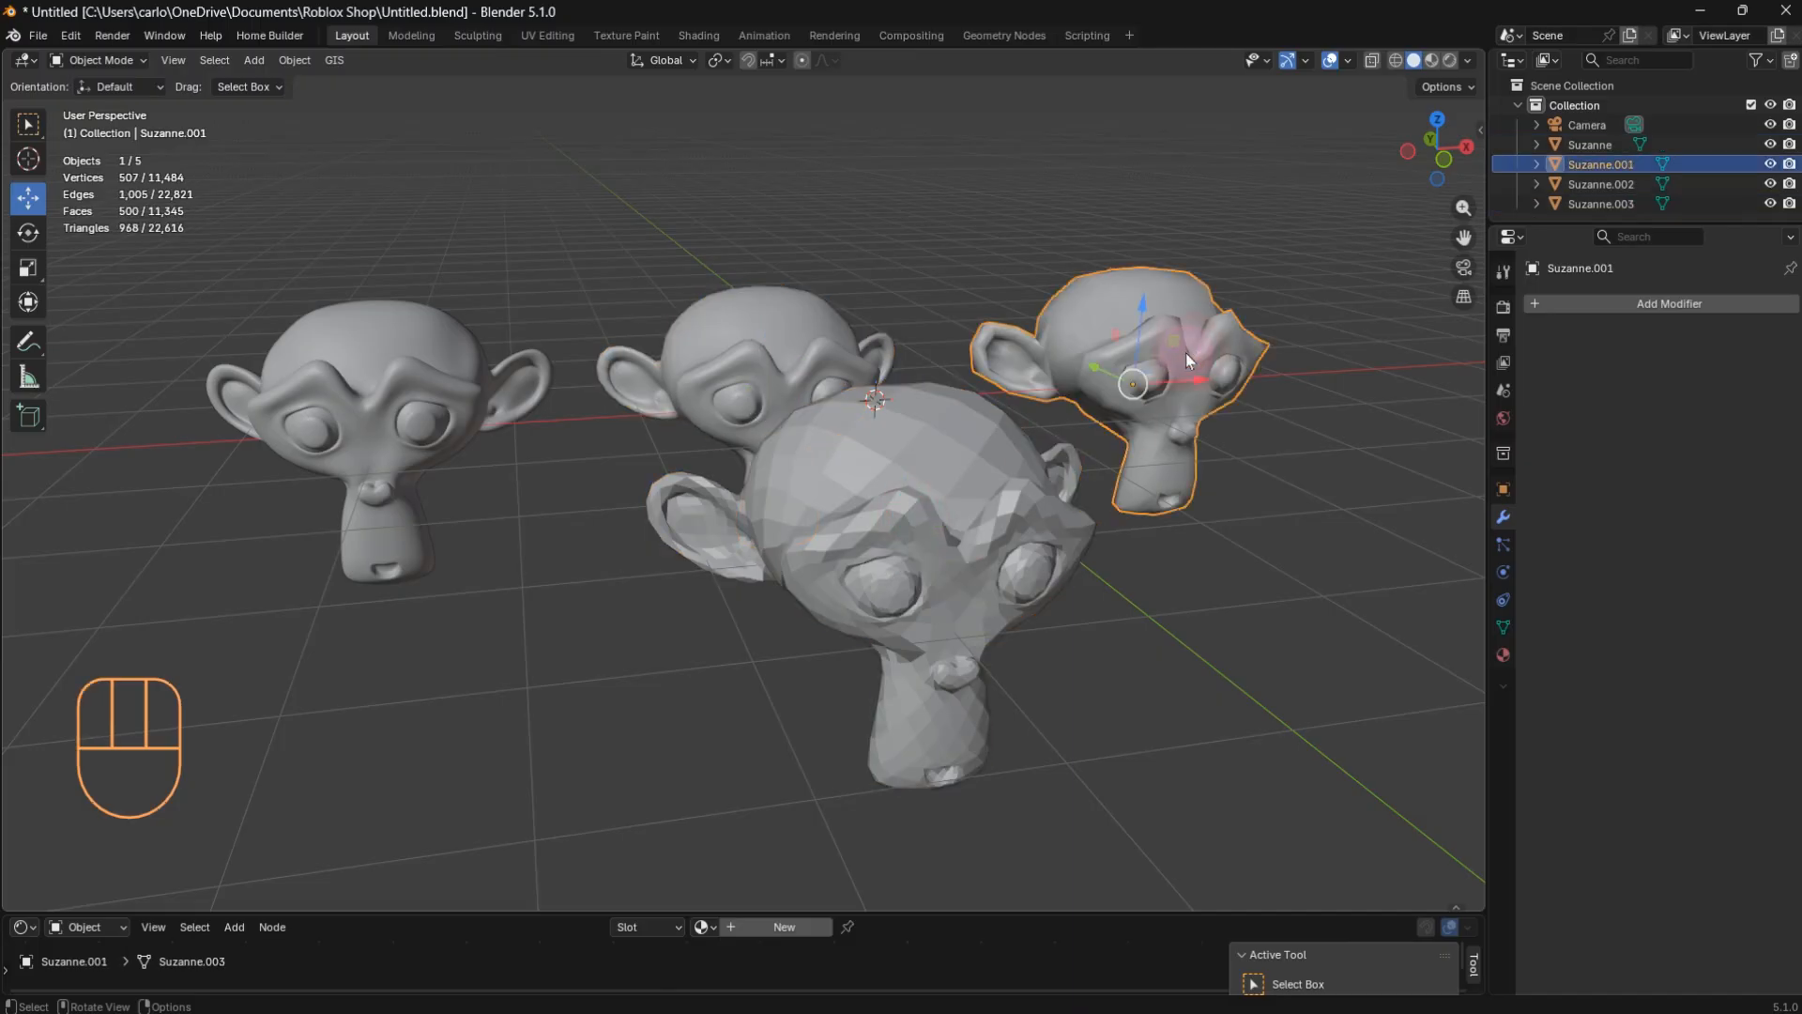
Step: Apply Shade Smooth to the decimated monkey copy in front
{"action": "left_click", "coordinate": [884, 526]}
{"action": "middle_click_drag", "start_coordinate": [923, 544], "coordinate": [1090, 515]}
{"action": "right_click", "coordinate": [1039, 508]}
{"action": "left_click", "coordinate": [940, 468]}
Step: Compare the smooth-shaded decimated copy with the lowest-poly monkey head, checking their shapes and geometry statistics
{"action": "left_click", "coordinate": [1175, 405]}
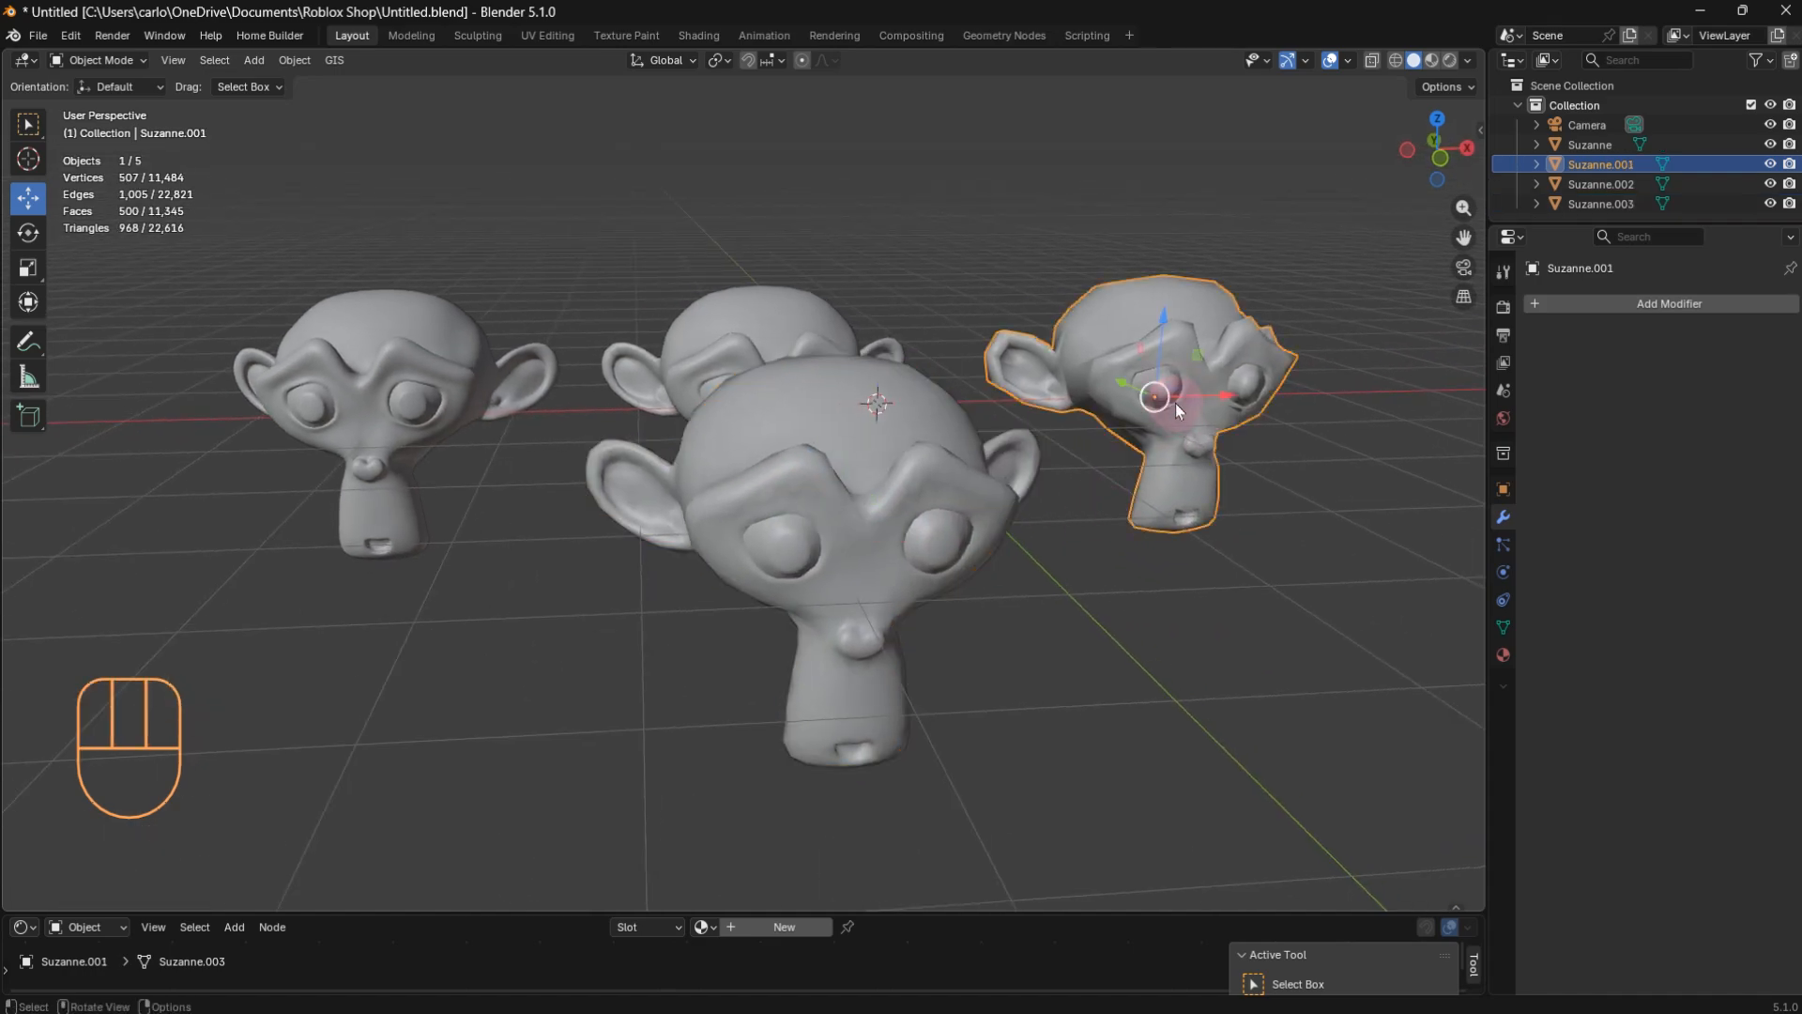
{"action": "left_click", "coordinate": [869, 532]}
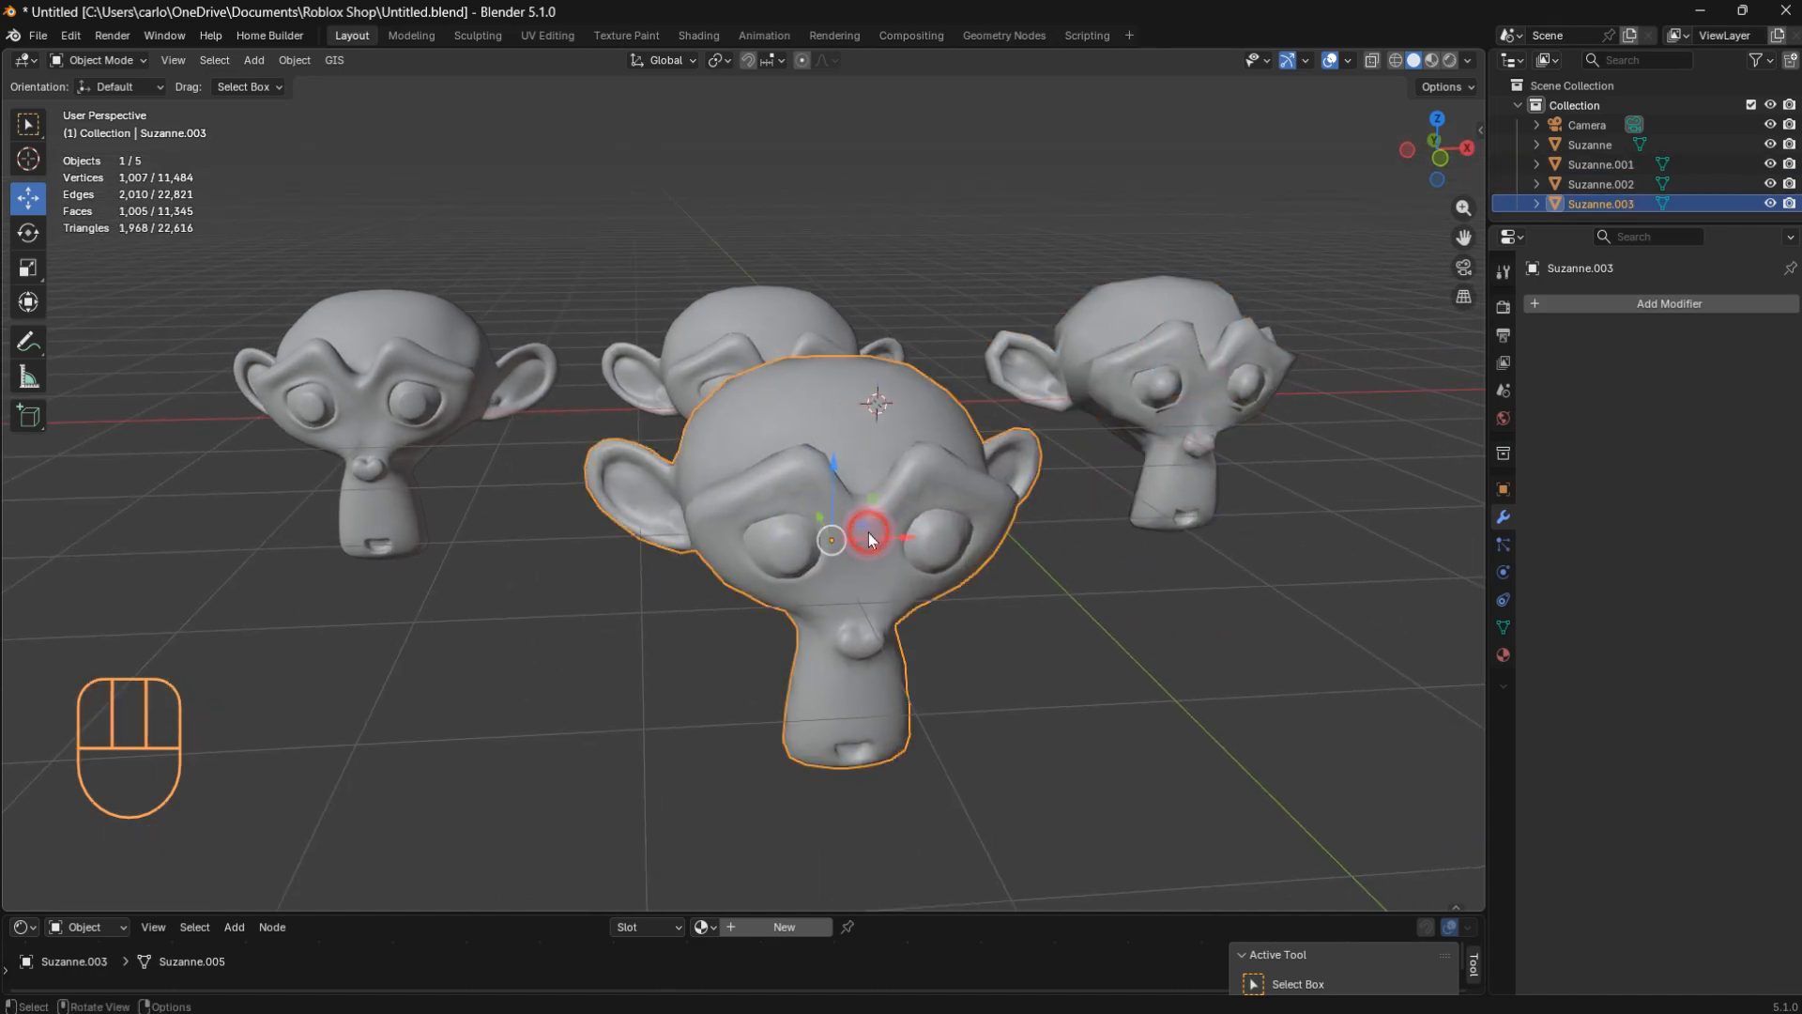
{"action": "left_click", "coordinate": [1143, 386]}
{"action": "middle_click_drag", "start_coordinate": [946, 480], "coordinate": [1023, 524]}
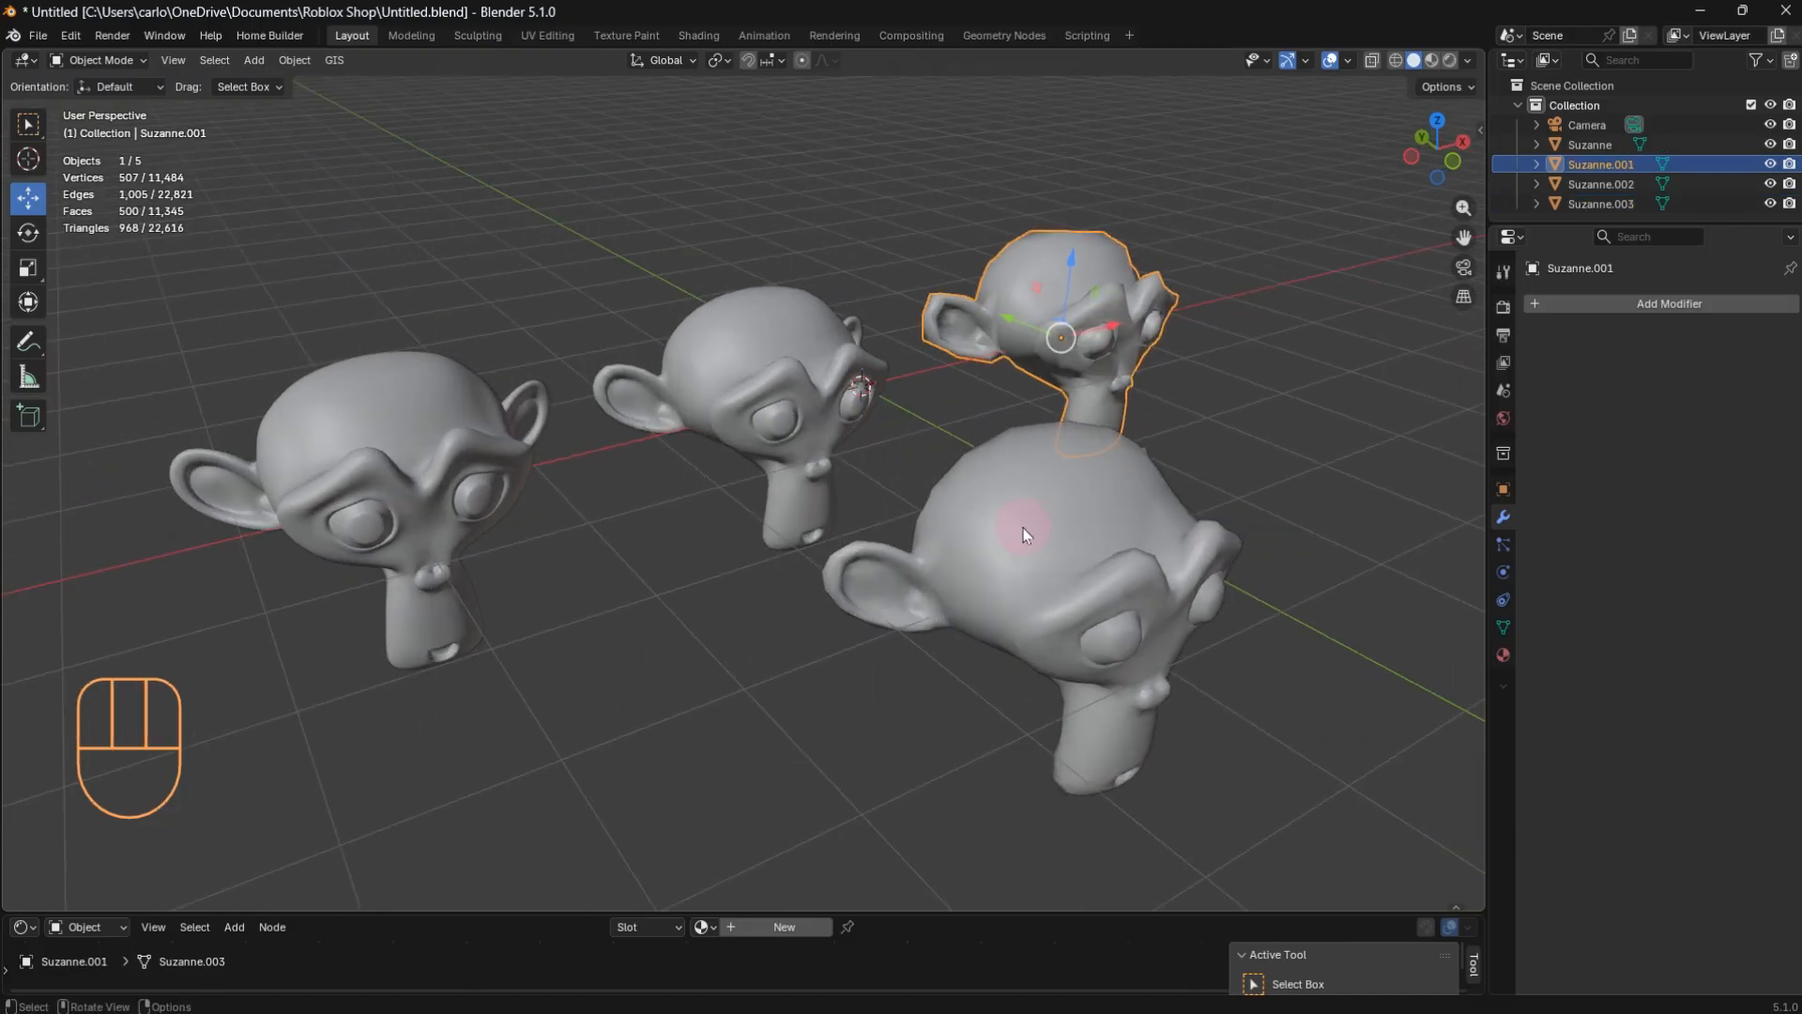
Step: Delete the decimated monkey copy in front of the row
{"action": "left_click", "coordinate": [1091, 565]}
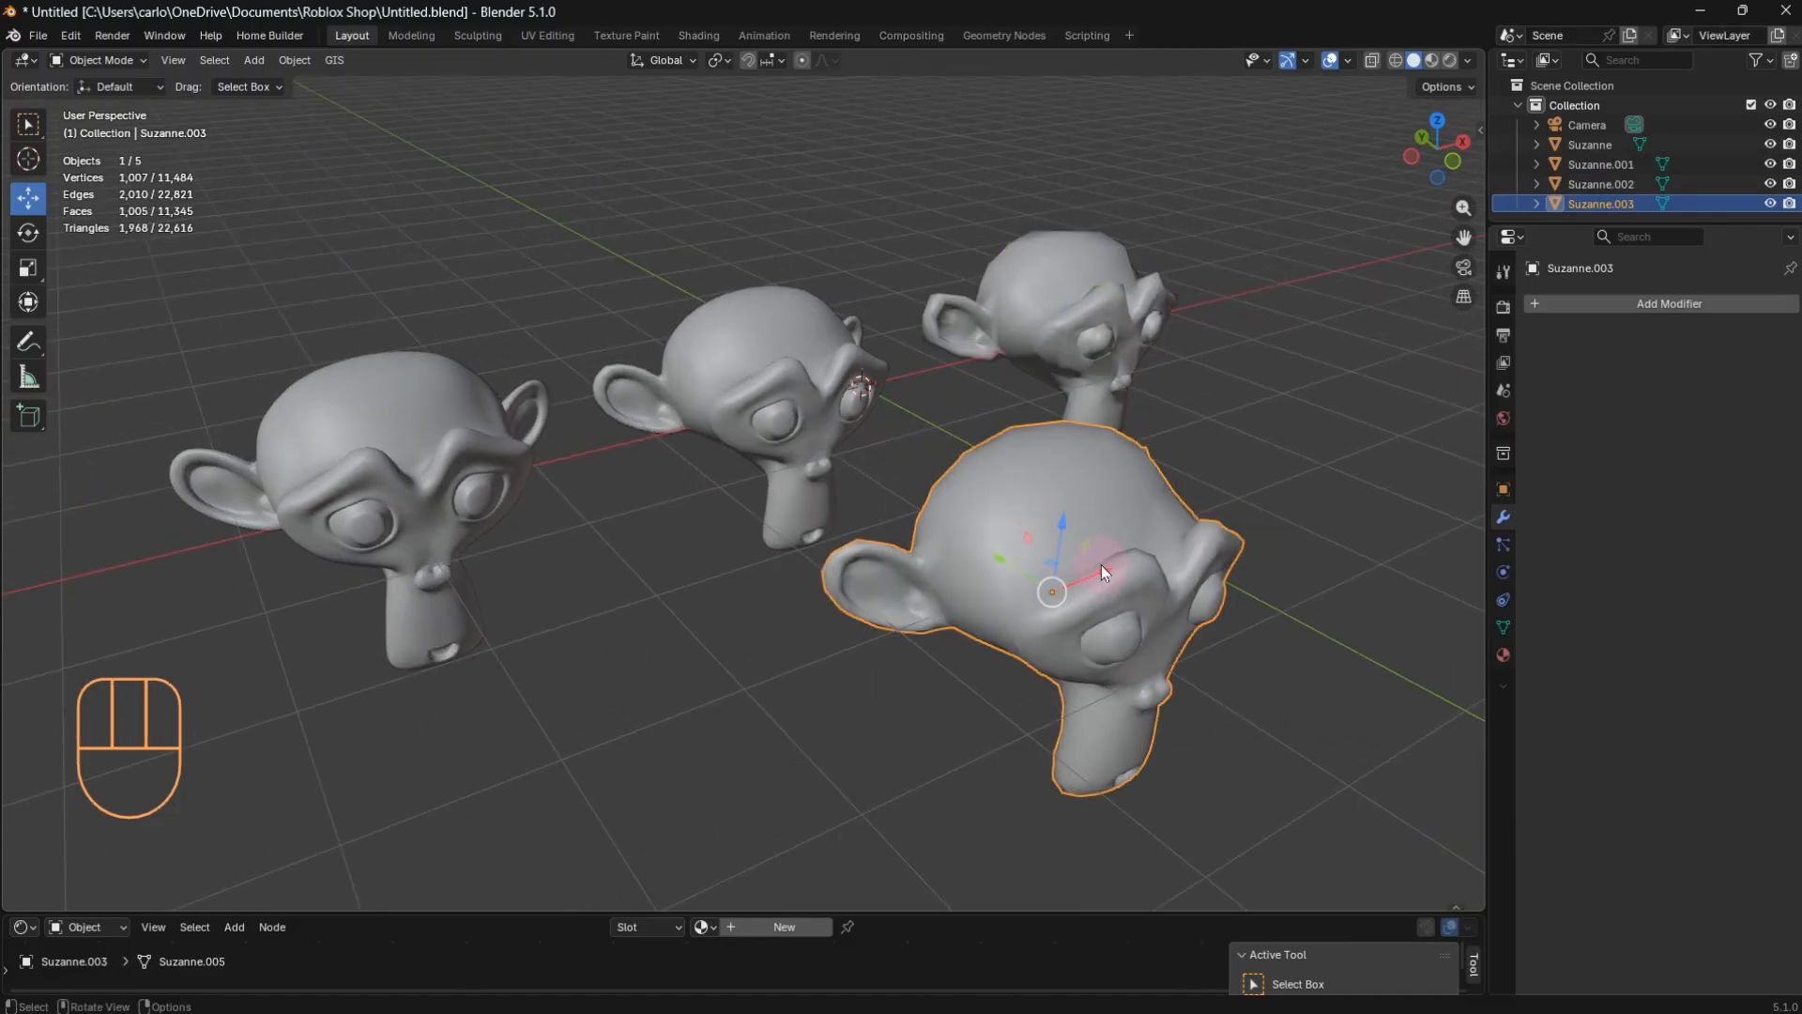
{"action": "key", "text": "Delete"}
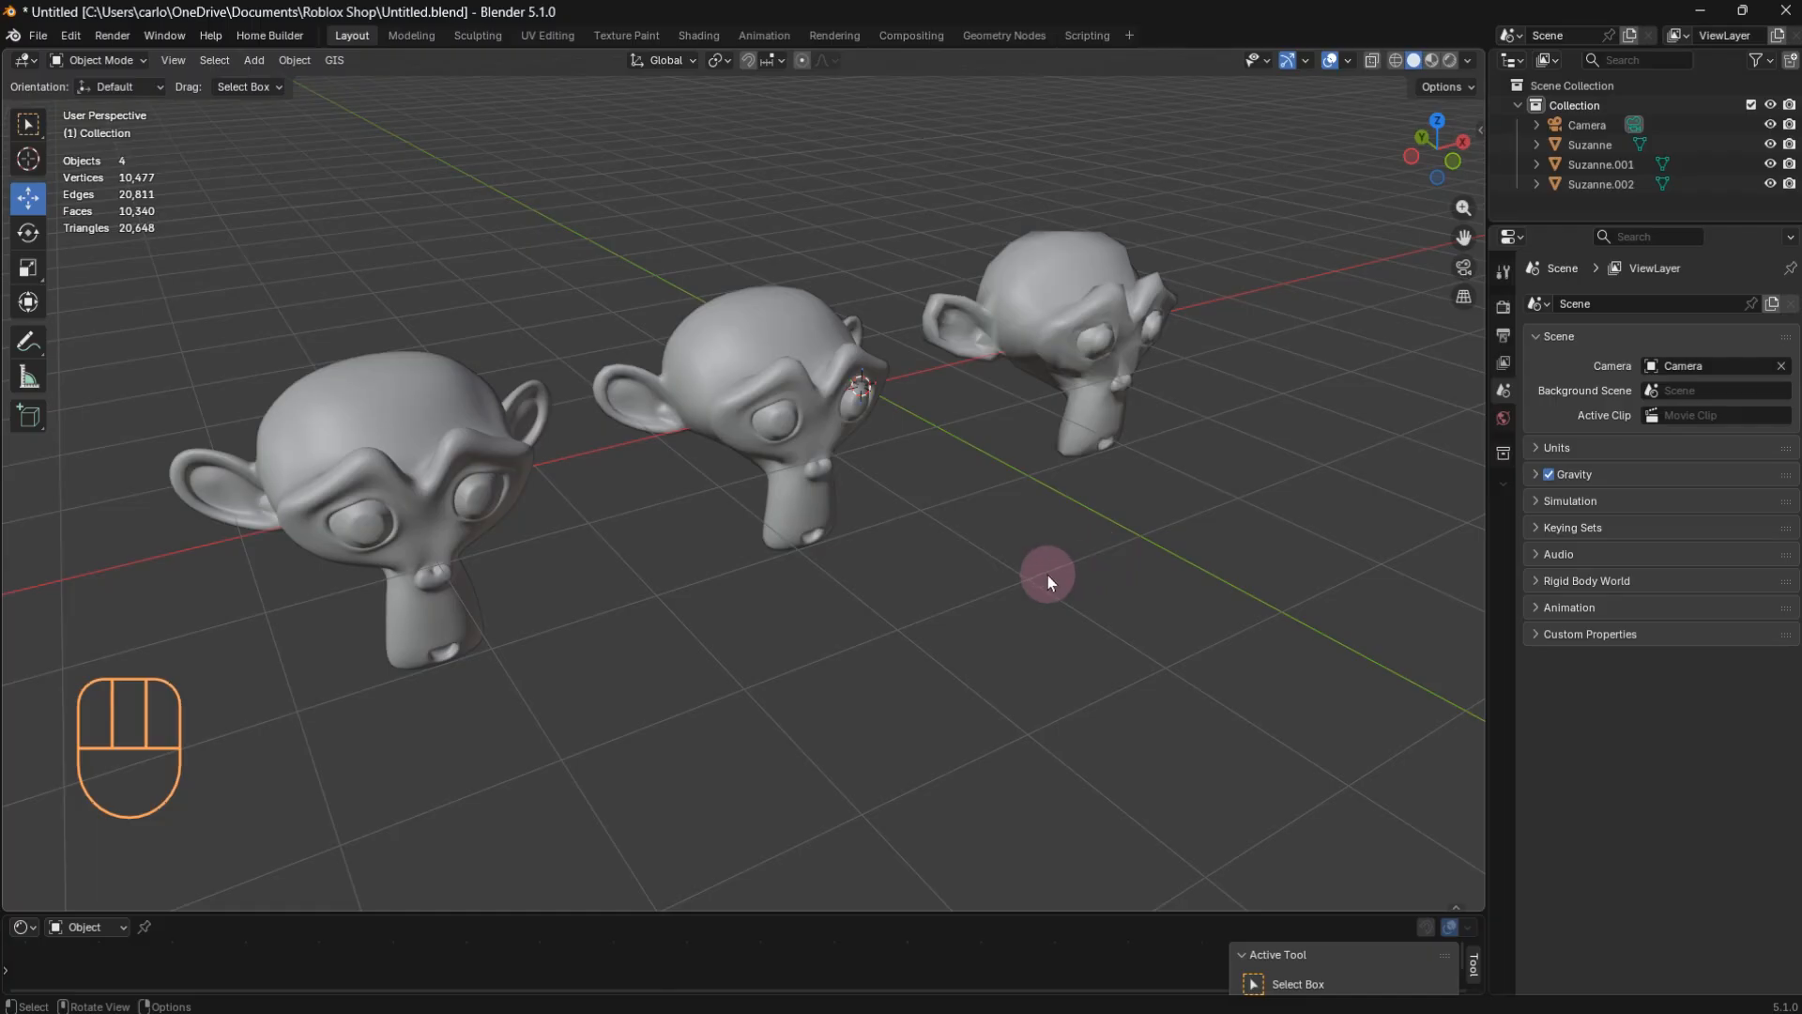
Step: Return the densest monkey head, Suzanne.002, to flat shading
{"action": "mouse_move", "coordinate": [1044, 653]}
{"action": "middle_mouse_down"}
{"action": "mouse_move", "coordinate": [984, 637]}
{"action": "mouse_move", "coordinate": [1025, 651]}
{"action": "middle_mouse_up"}
{"action": "left_click_drag", "start_coordinate": [1303, 160], "coordinate": [233, 727]}
{"action": "right_click", "coordinate": [394, 451]}
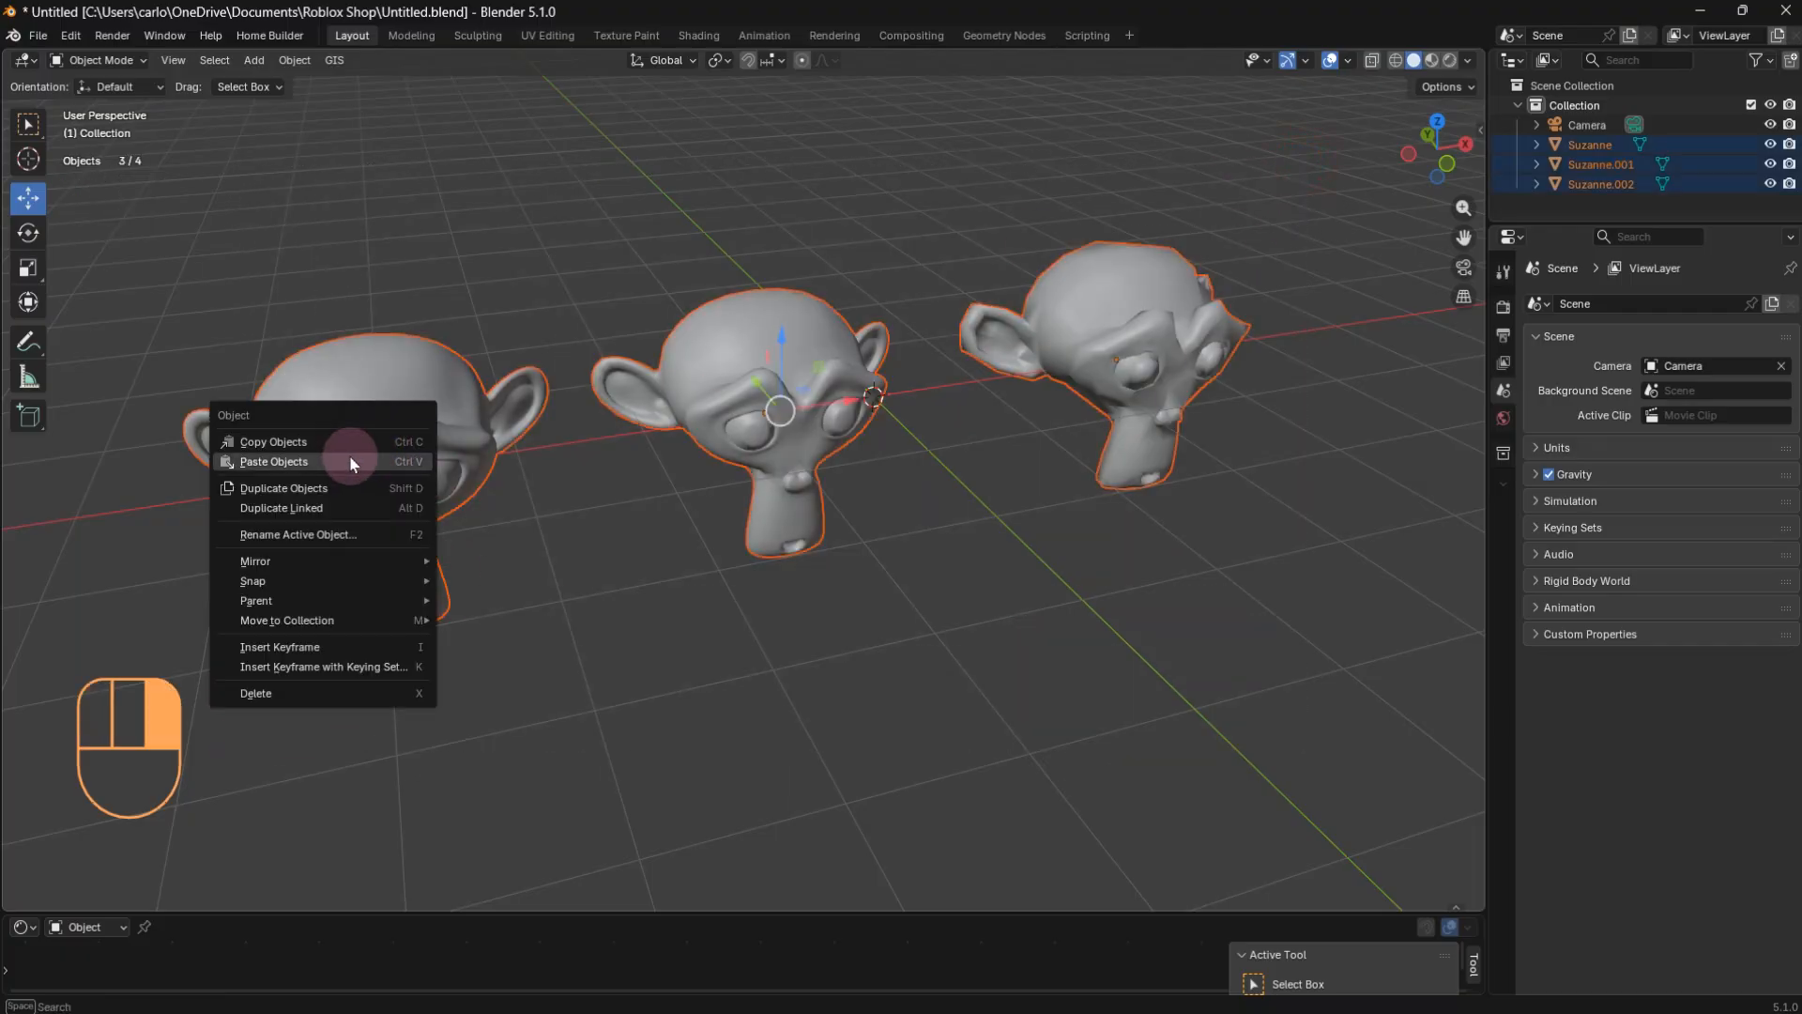
{"action": "left_click", "coordinate": [403, 354]}
{"action": "right_click", "coordinate": [388, 374]}
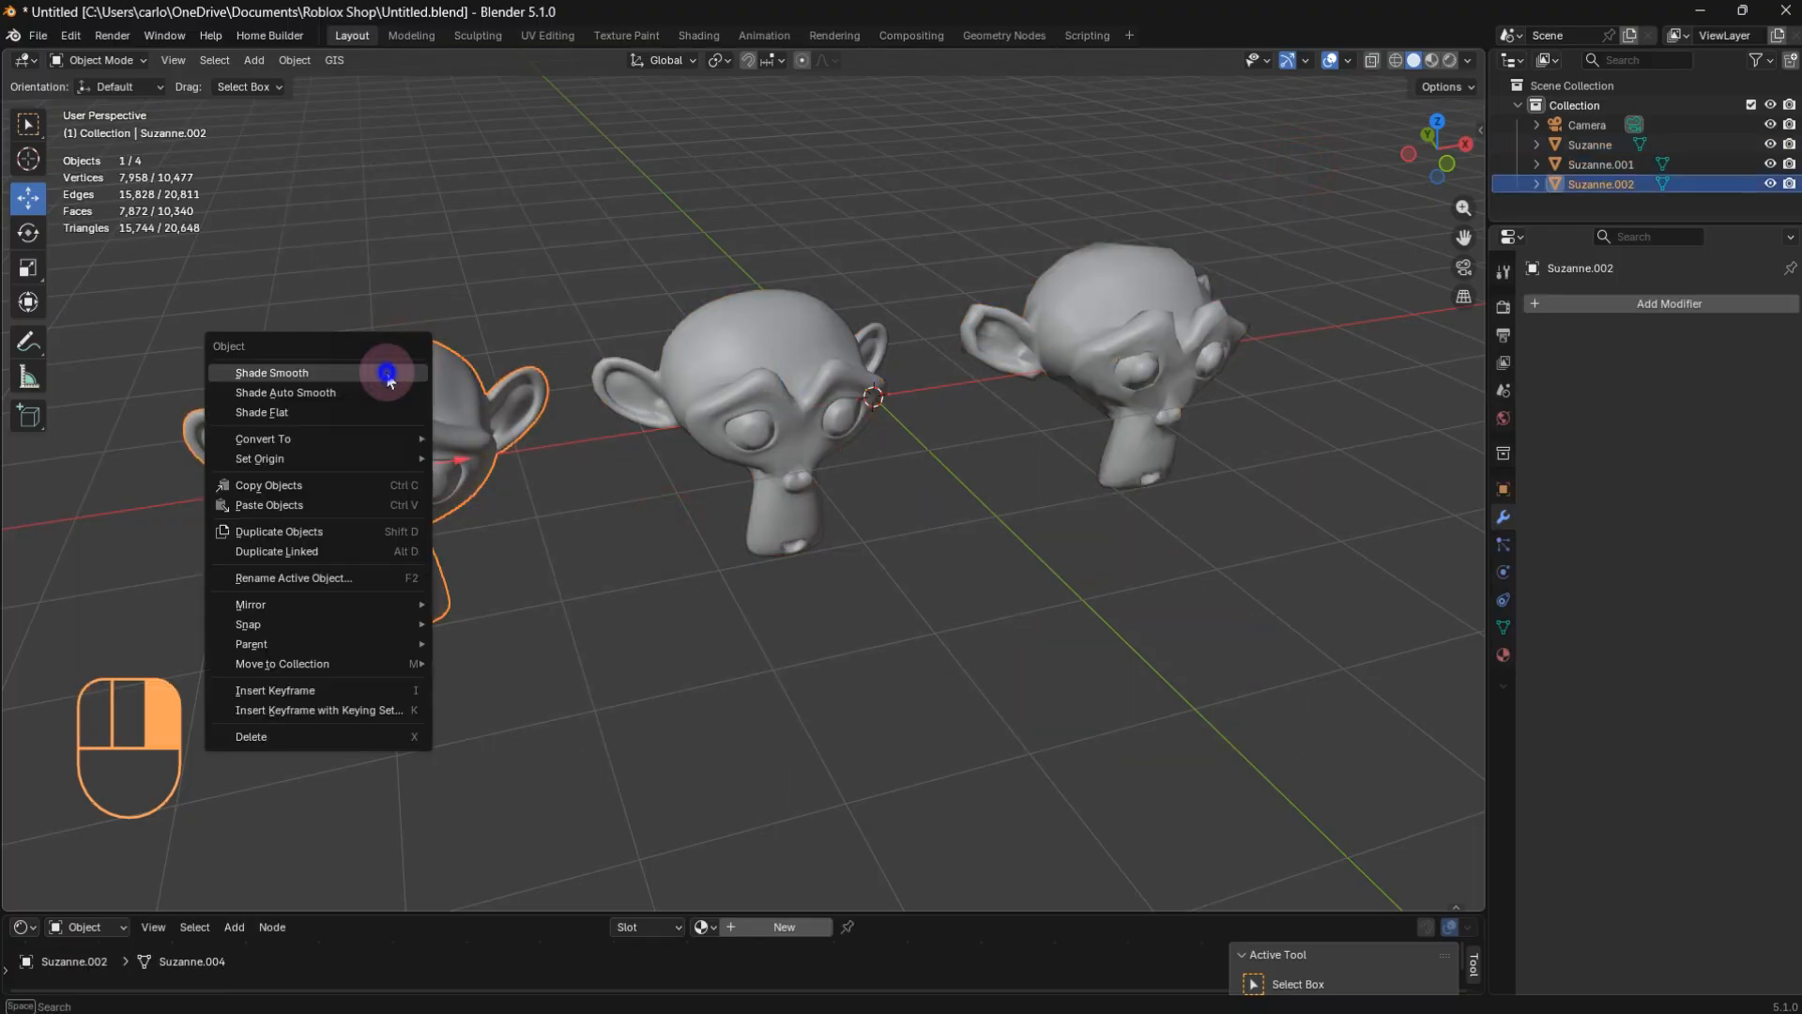
{"action": "left_click", "coordinate": [310, 373]}
{"action": "right_click", "coordinate": [367, 399]}
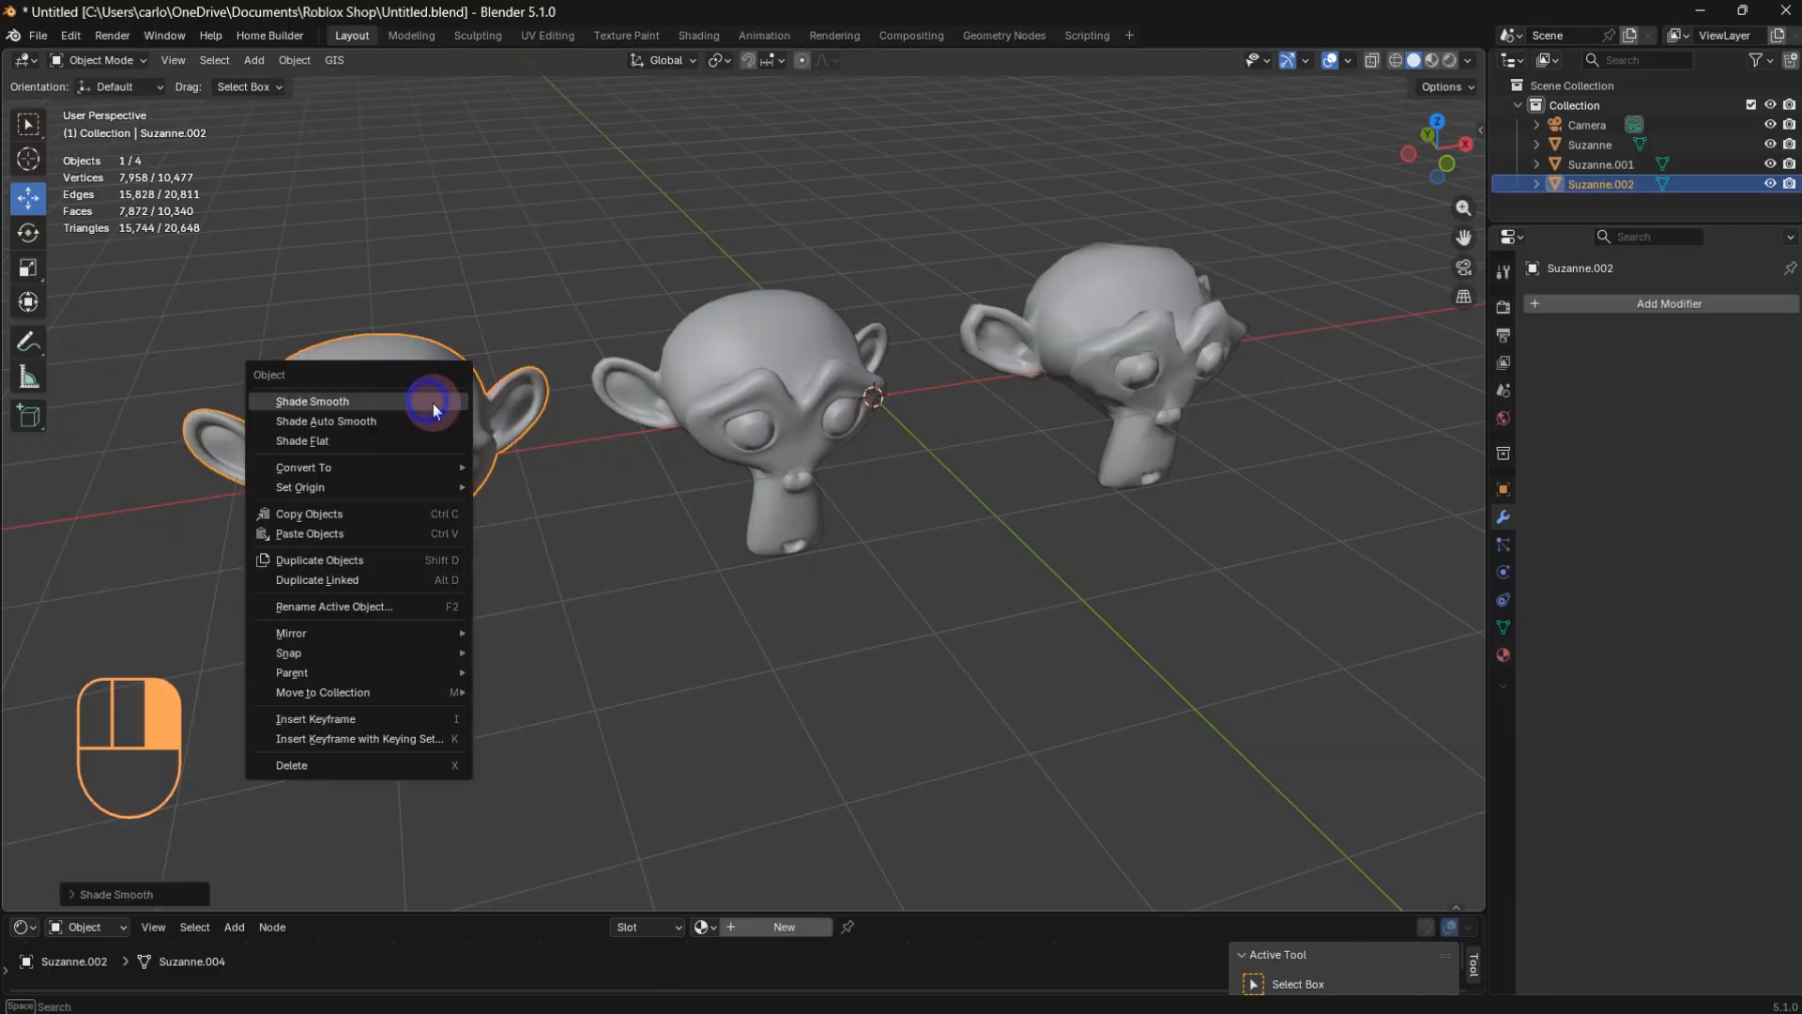
{"action": "left_click", "coordinate": [338, 441]}
Step: Apply Shade Flat to the middle monkey head, Suzanne, and to the lowest-poly head, Suzanne.001
{"action": "left_click", "coordinate": [705, 343]}
{"action": "right_click", "coordinate": [704, 351]}
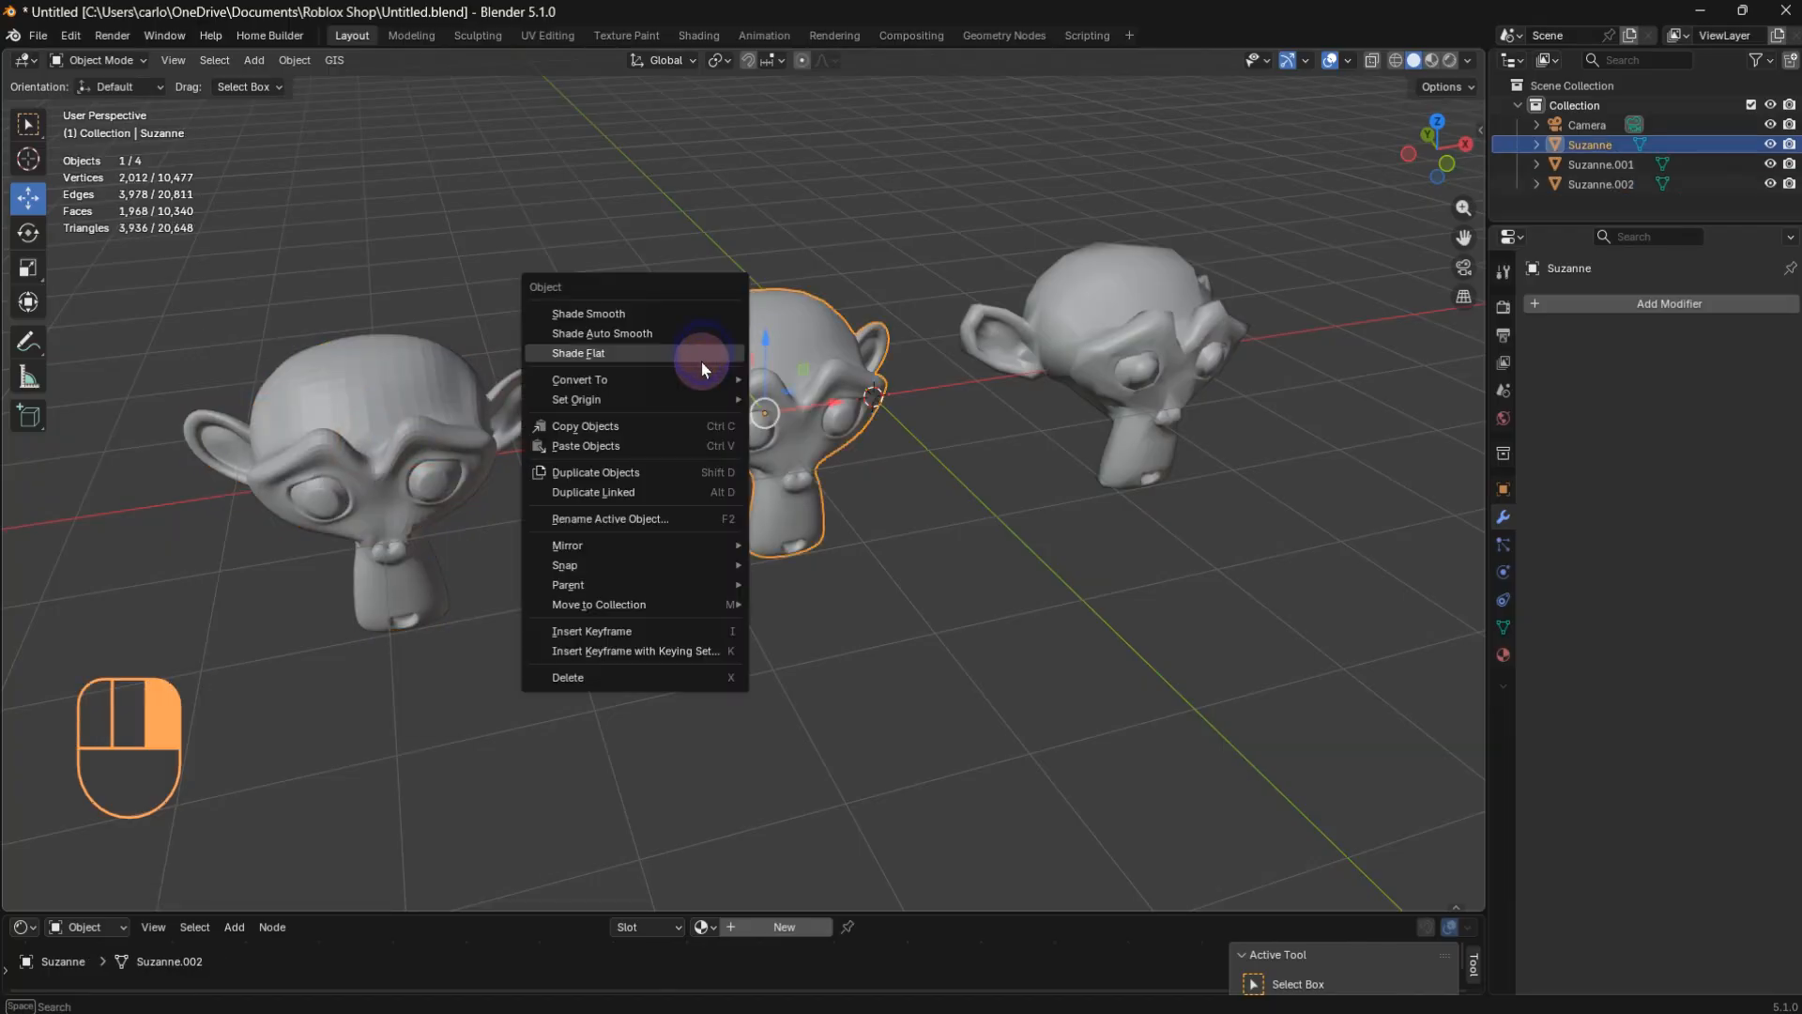
{"action": "left_click", "coordinate": [704, 354]}
{"action": "left_click", "coordinate": [1134, 302]}
{"action": "right_click", "coordinate": [1134, 303]}
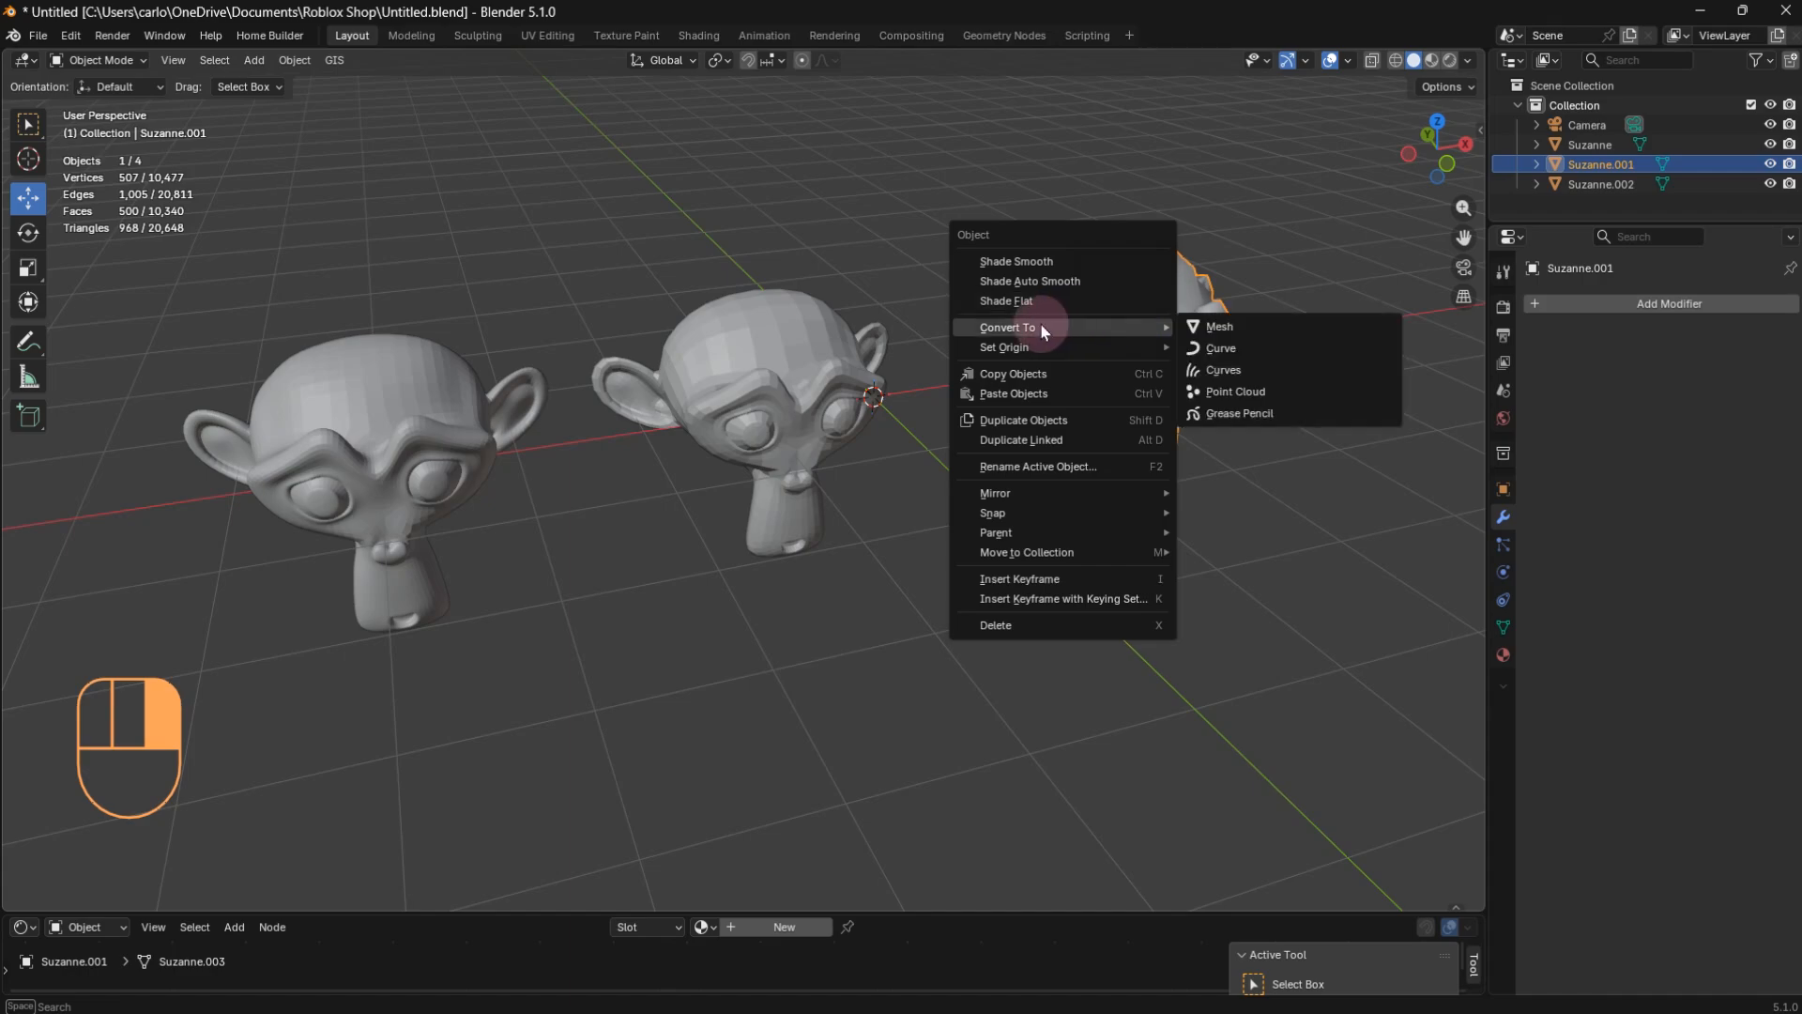
{"action": "left_click", "coordinate": [1028, 302]}
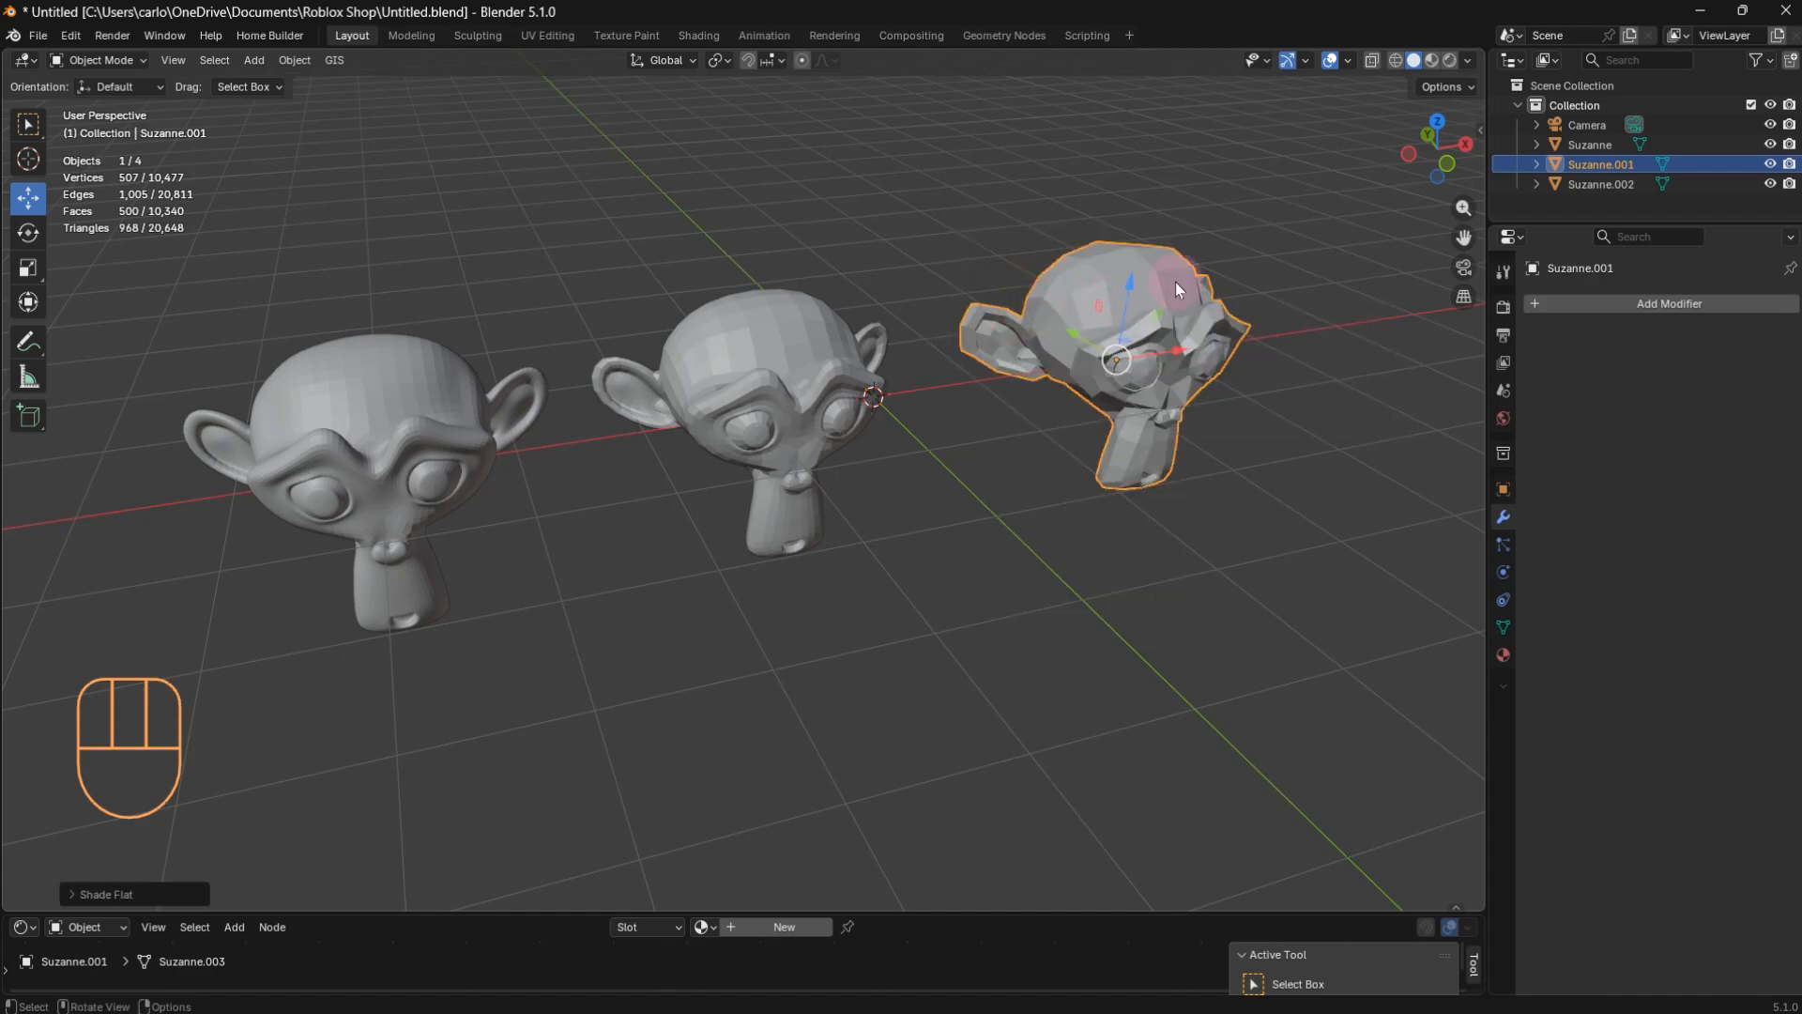
Step: Apply Shade Auto Smooth to all three monkey heads together
{"action": "left_click_drag", "start_coordinate": [1284, 173], "coordinate": [222, 737]}
{"action": "right_click", "coordinate": [354, 475]}
{"action": "right_click", "coordinate": [739, 593]}
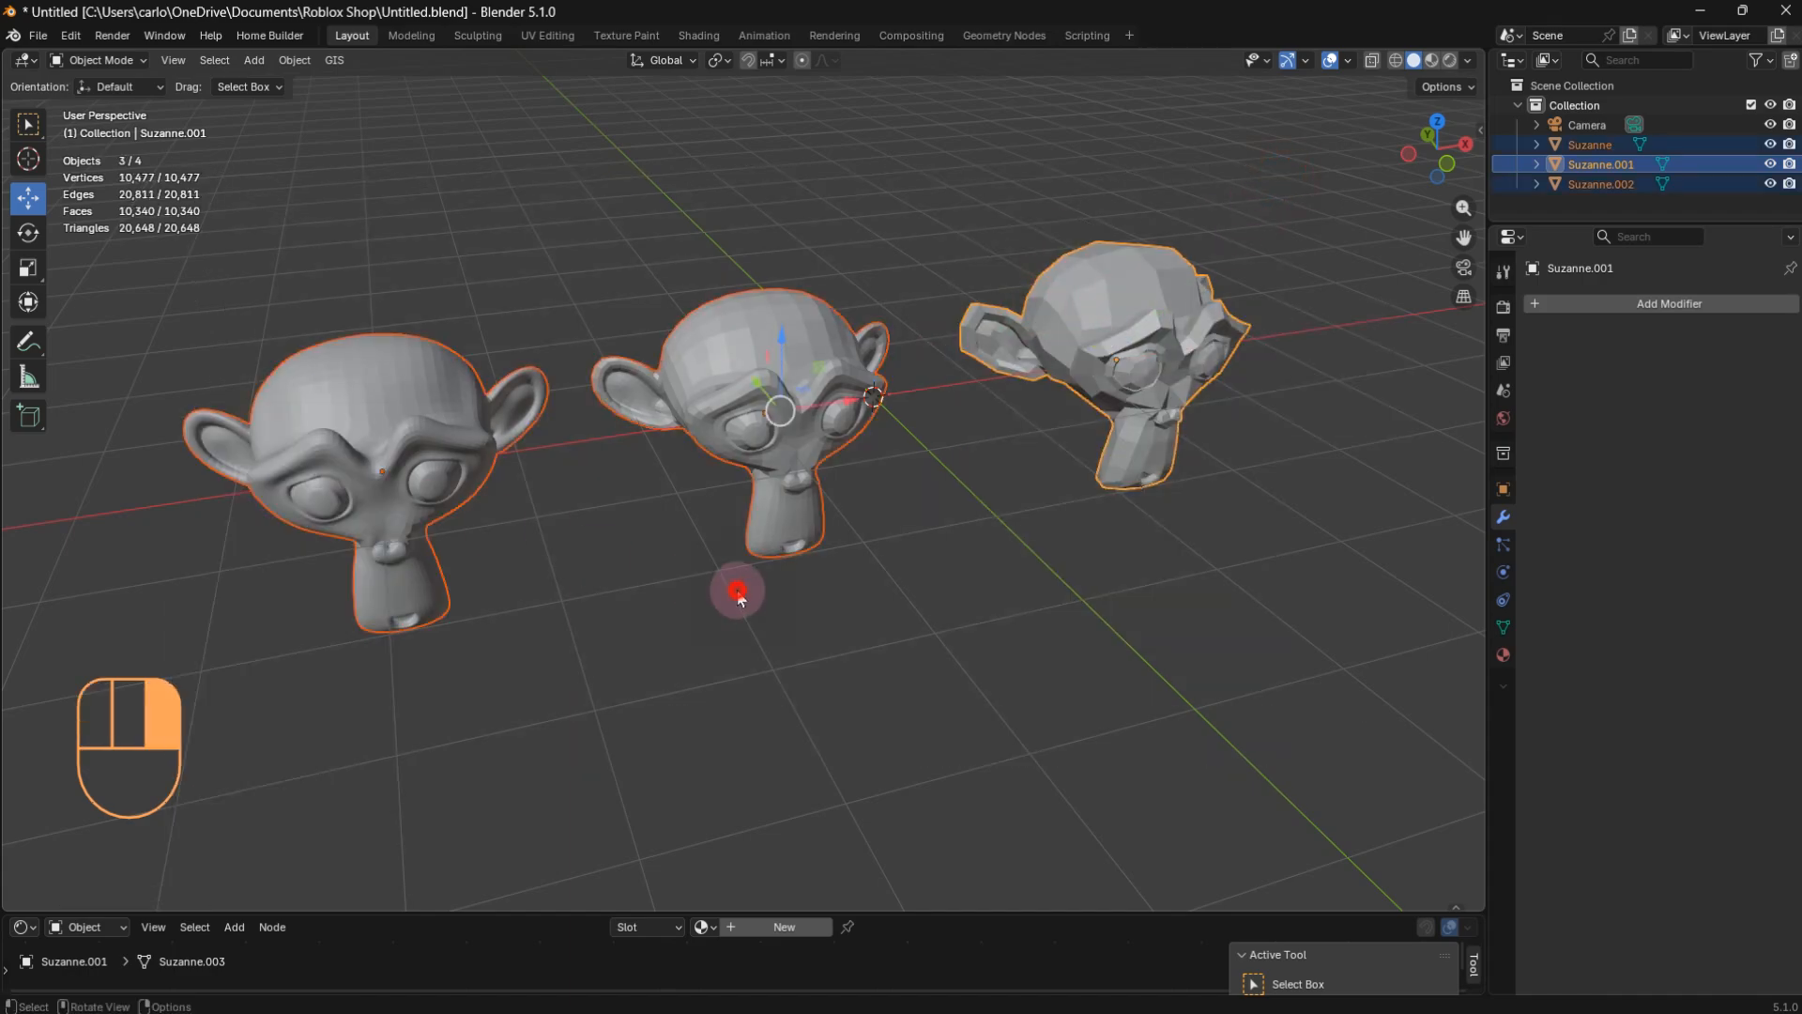
{"action": "right_click", "coordinate": [734, 415]}
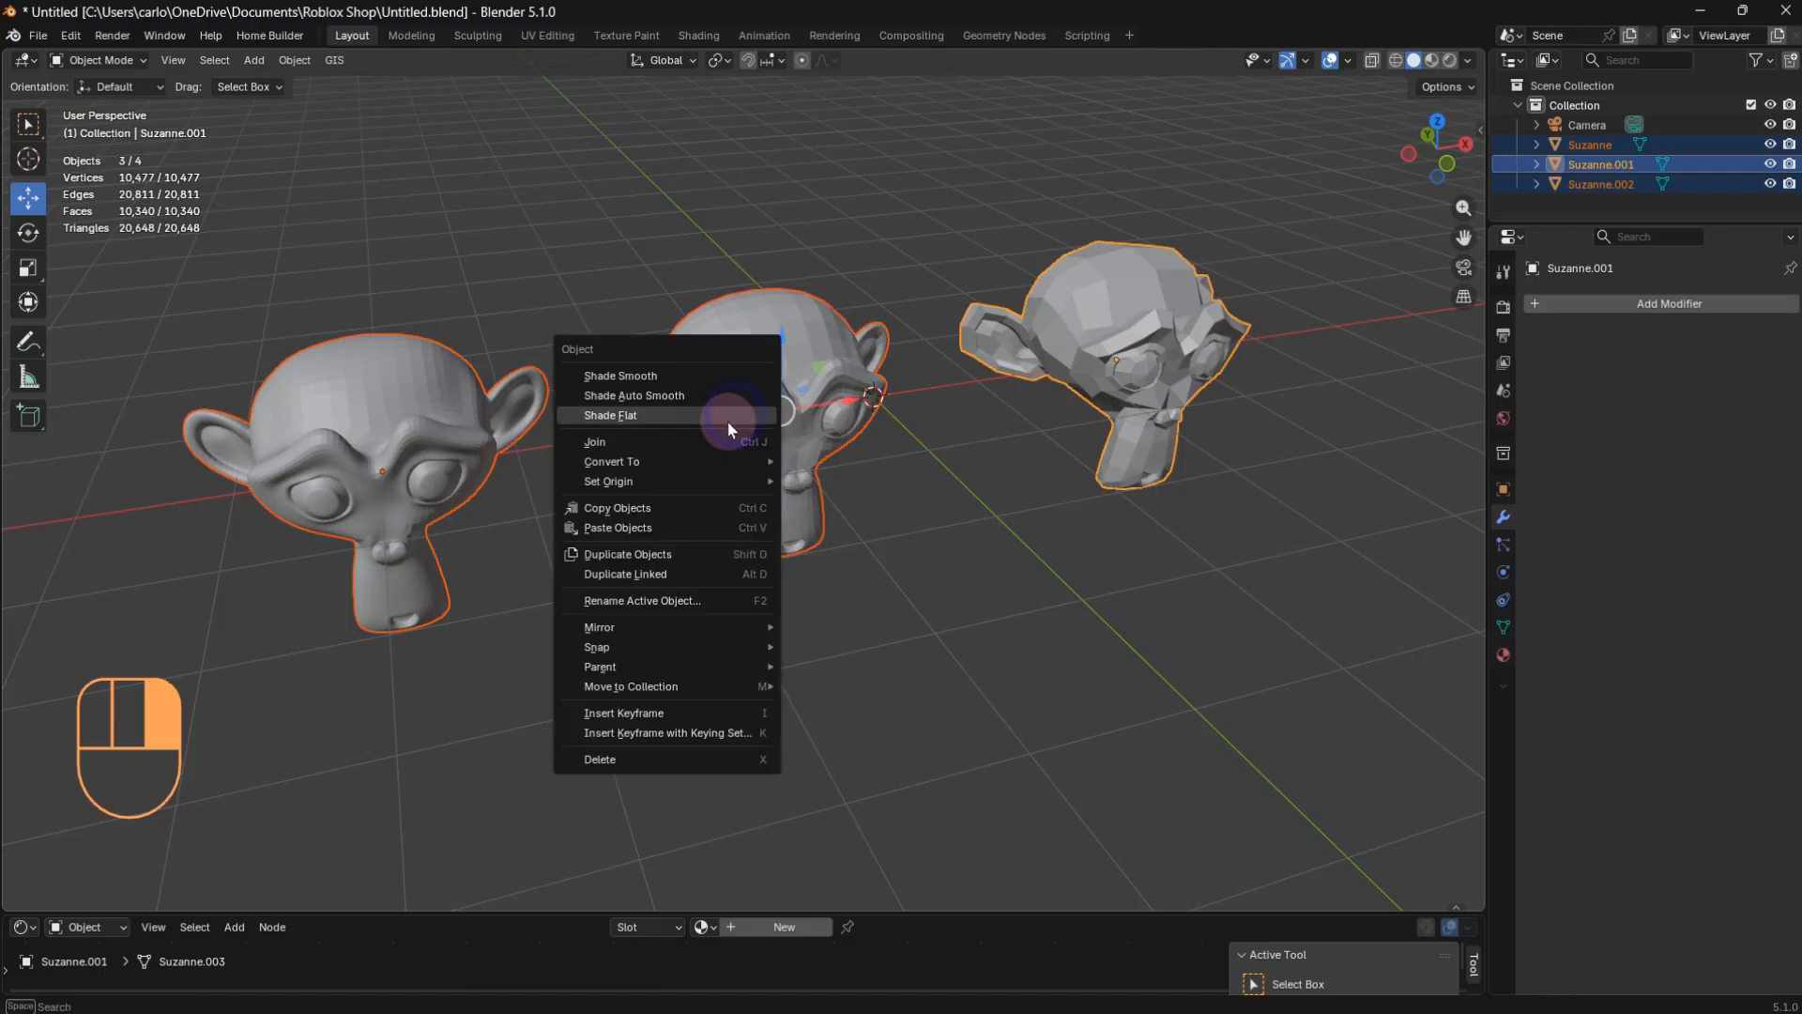
{"action": "left_click", "coordinate": [660, 395]}
{"action": "middle_click_drag", "start_coordinate": [834, 507], "coordinate": [917, 478]}
Step: Lower the Smooth by Angle modifier's angle on the lowest-poly head, Suzanne.001, to 27° and finally to 26.1°
{"action": "left_click", "coordinate": [1077, 304]}
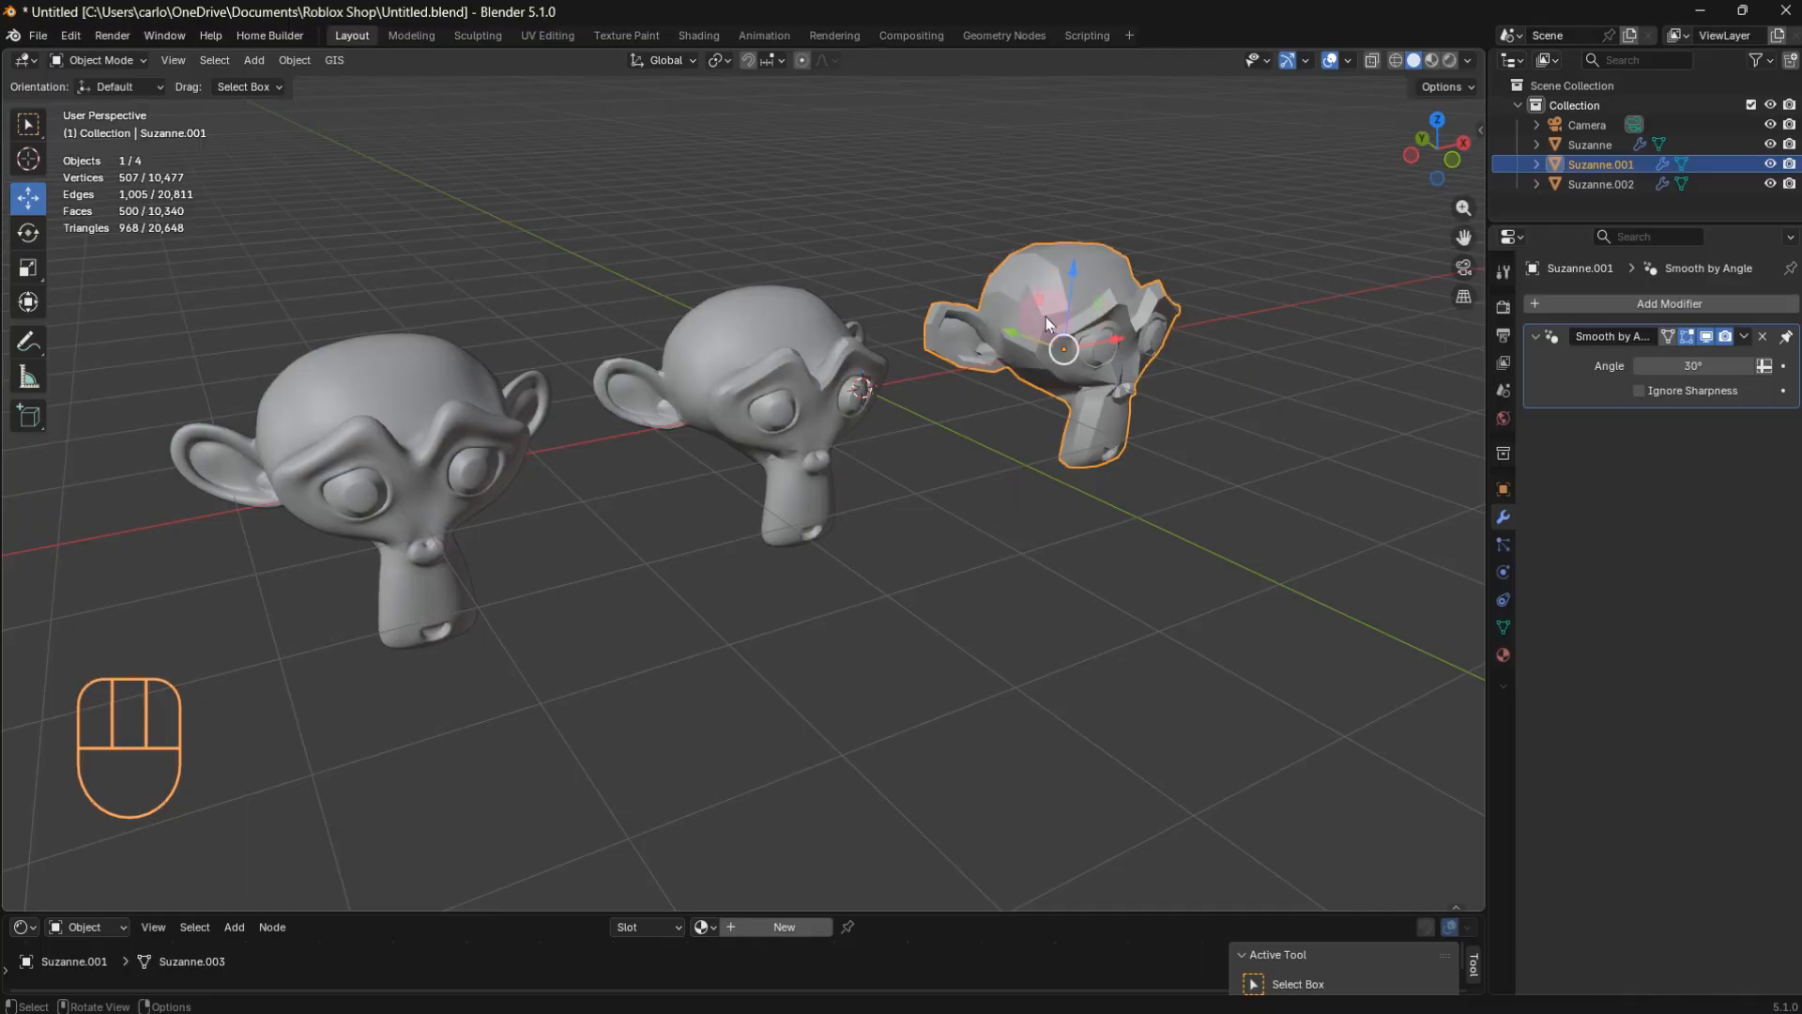
{"action": "right_click", "coordinate": [1042, 310]}
{"action": "middle_click_drag", "start_coordinate": [1251, 489], "coordinate": [1214, 490]}
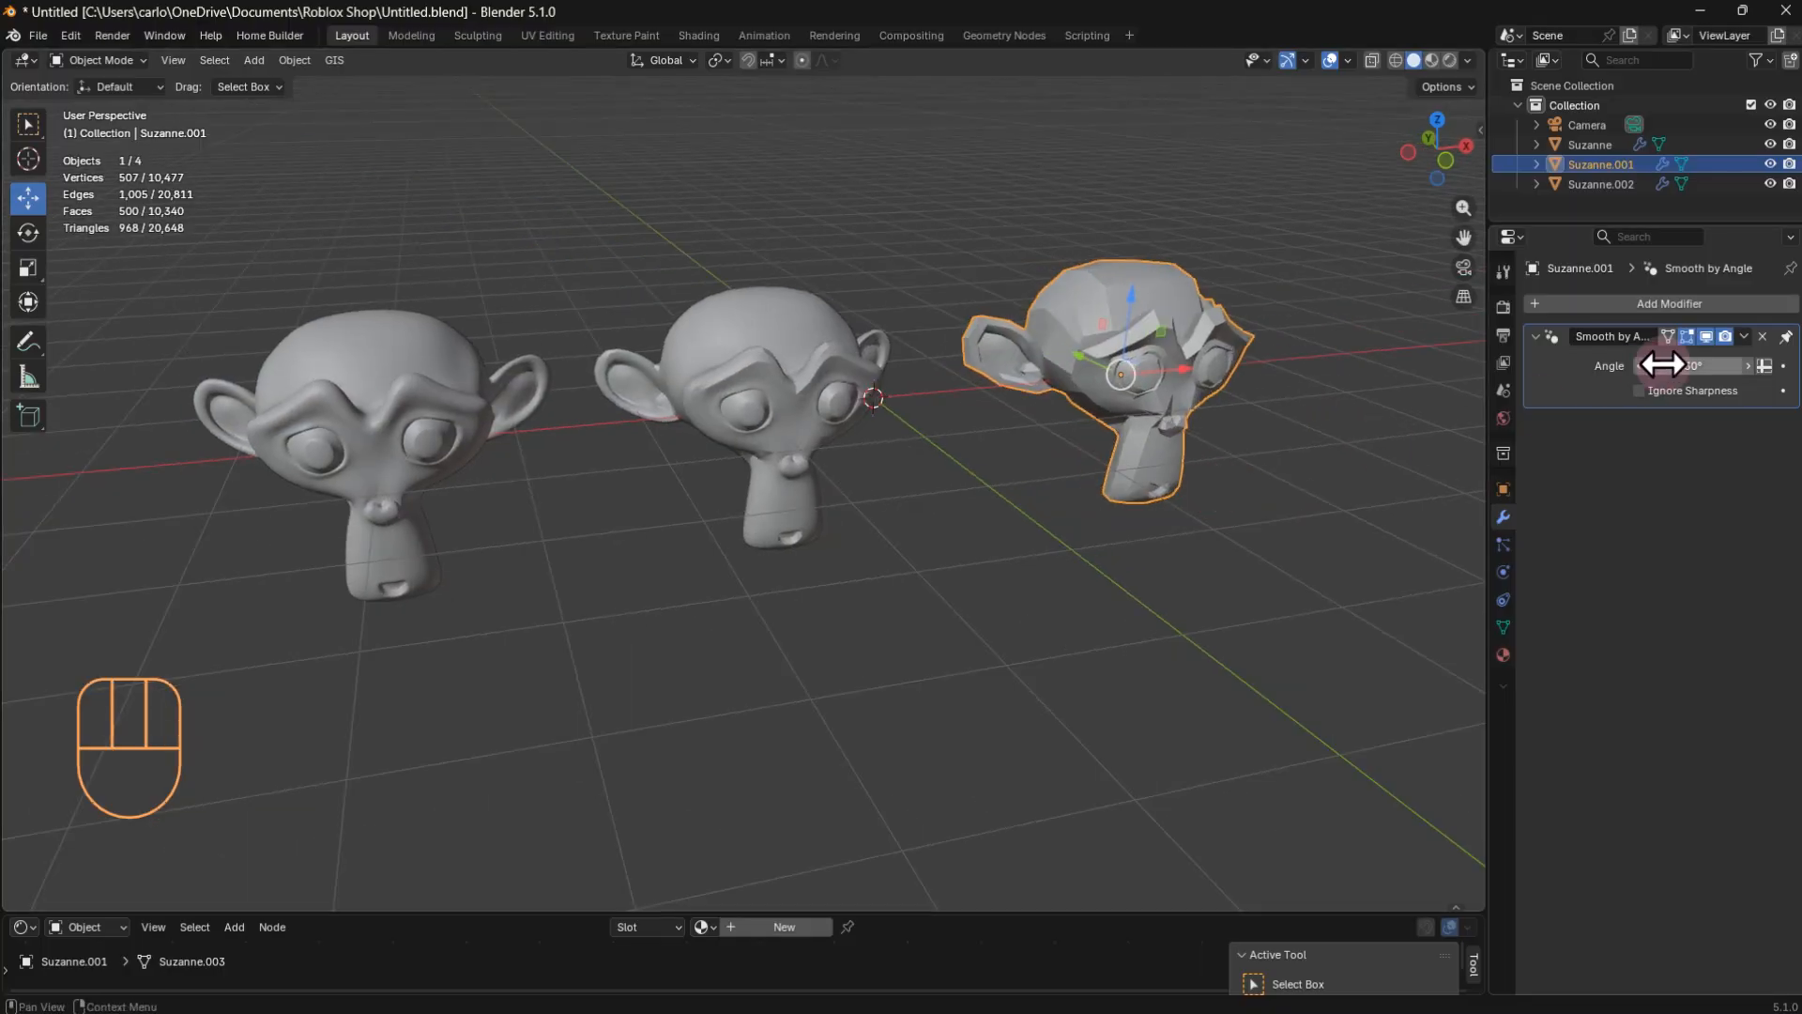
{"action": "left_click_drag", "start_coordinate": [1662, 365], "coordinate": [1659, 365]}
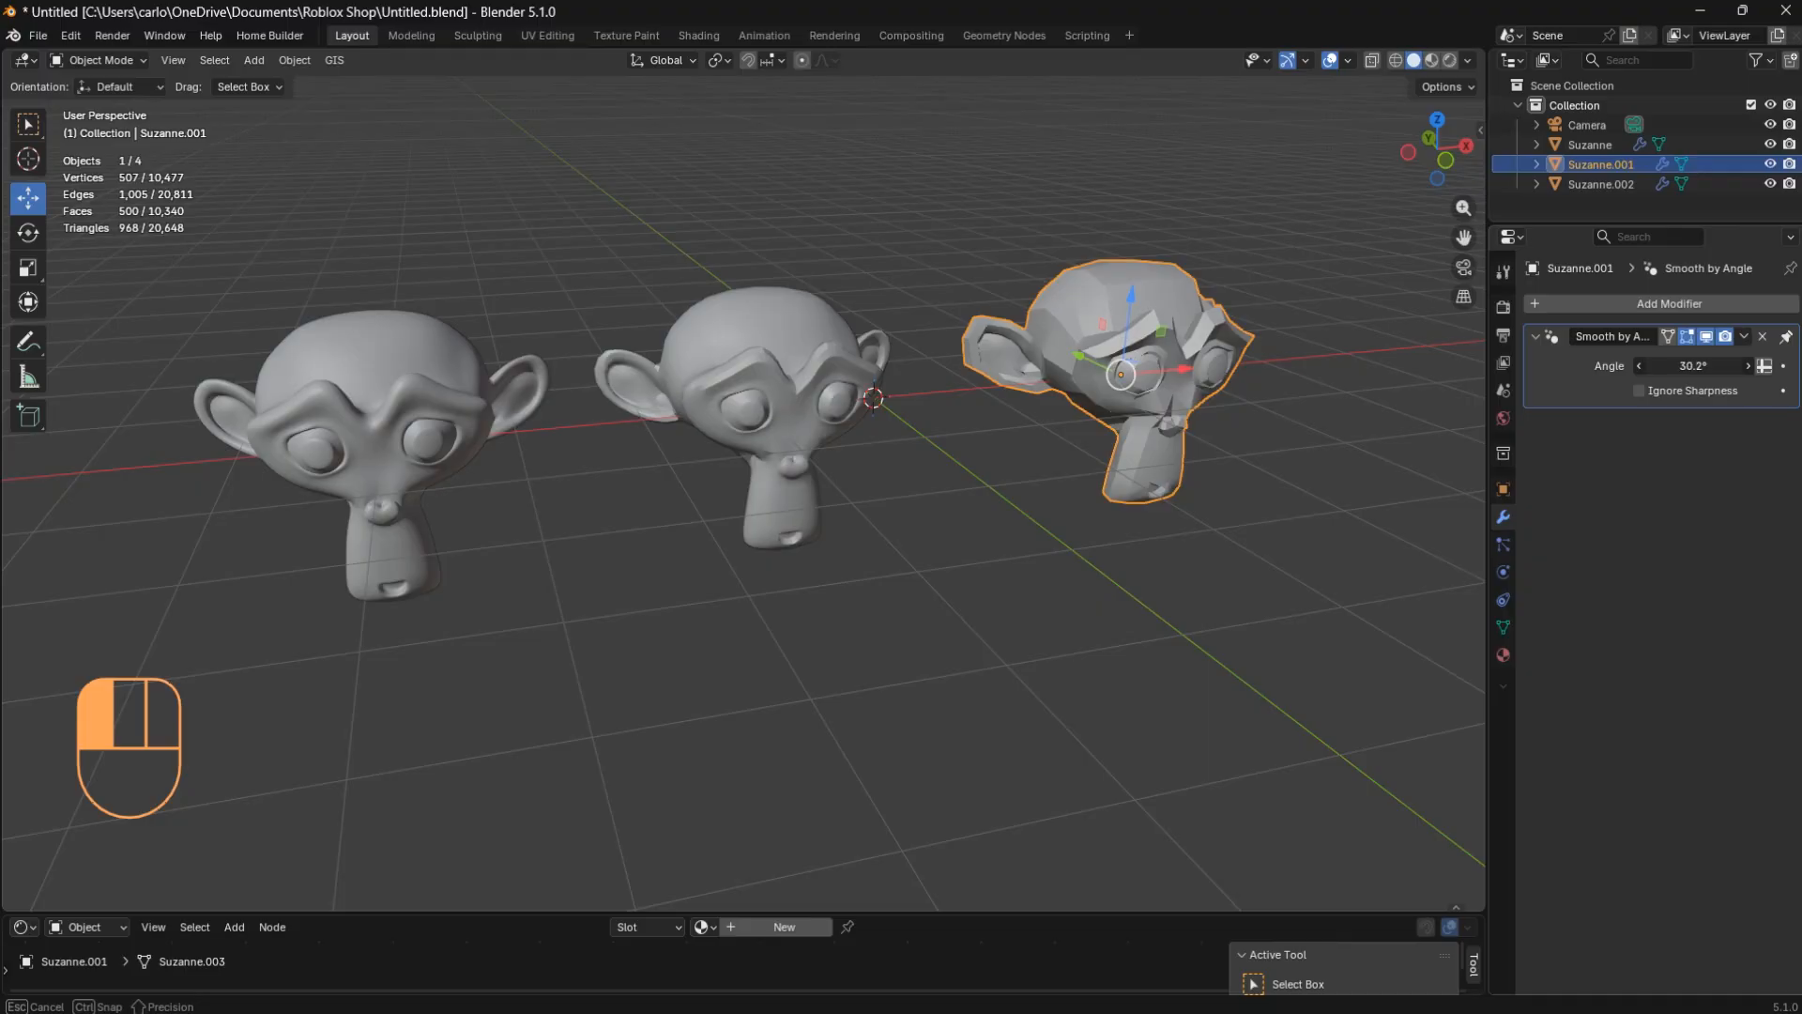
{"action": "left_click_drag", "start_coordinate": [1659, 365], "coordinate": [1596, 366]}
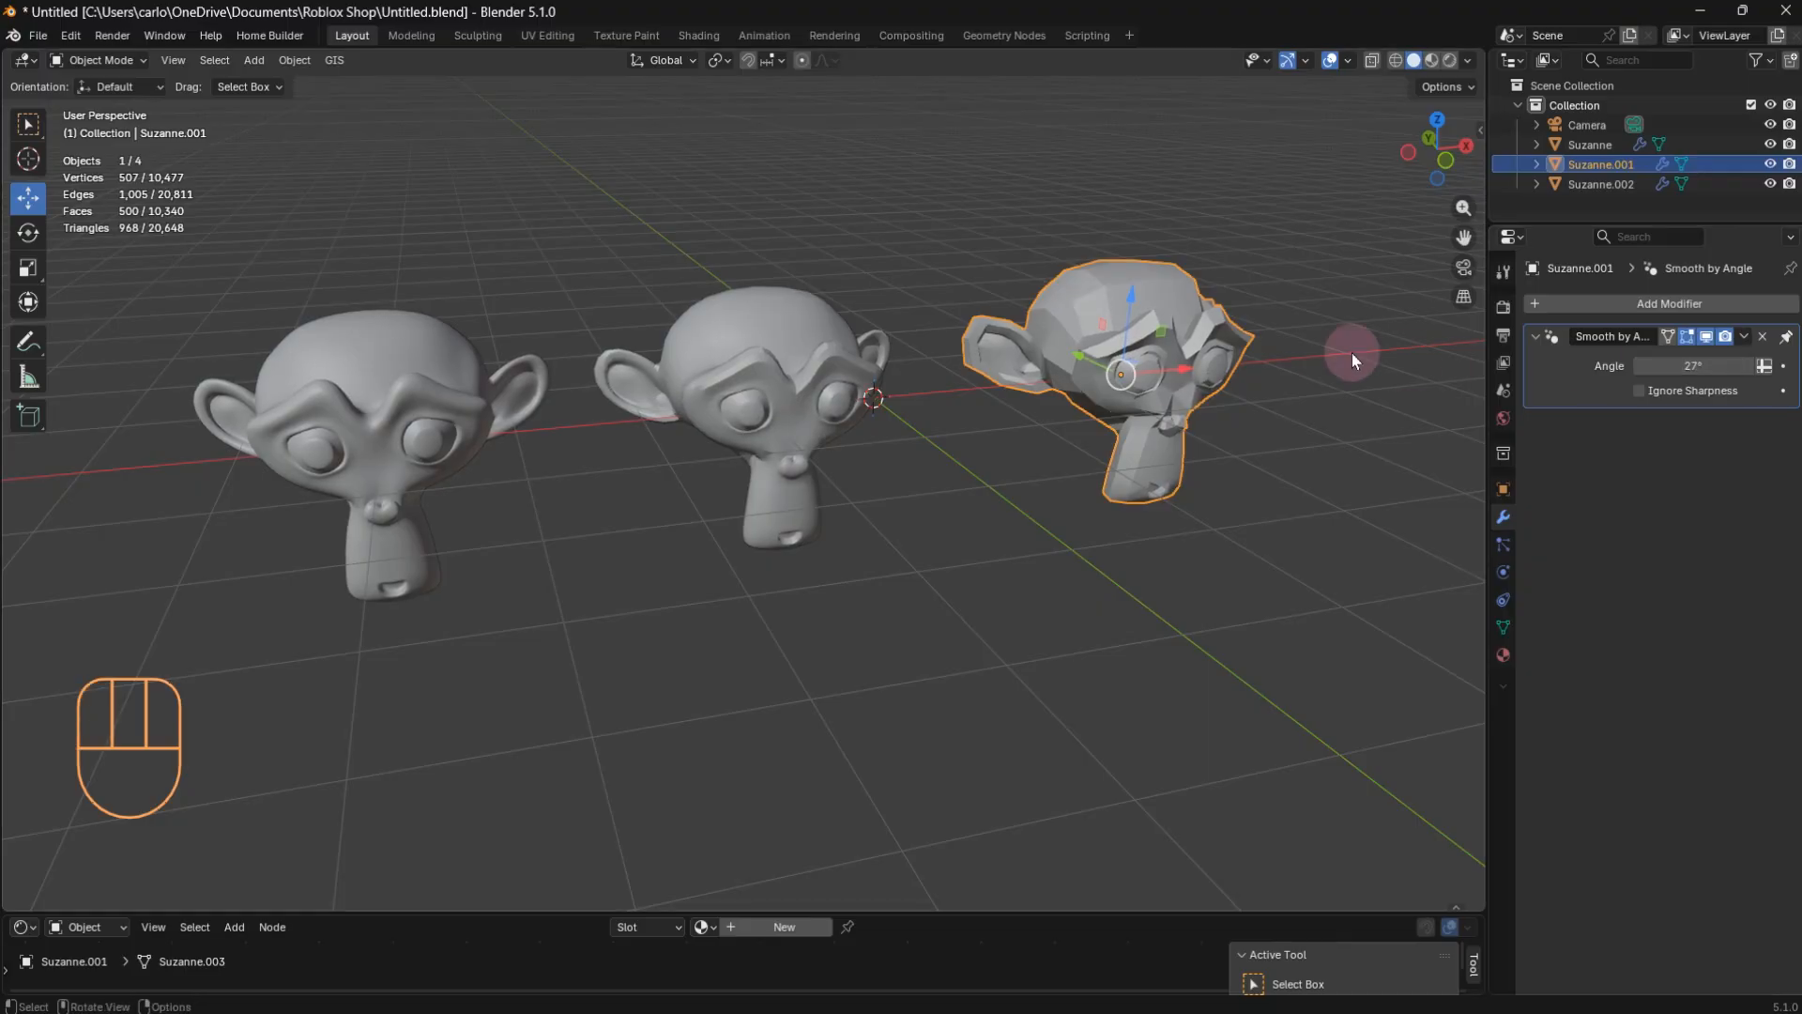
{"action": "scroll", "coordinate": [1145, 414], "scroll_direction": "up", "scroll_amount": 3}
{"action": "middle_click_drag", "start_coordinate": [1145, 414], "coordinate": [1192, 420]}
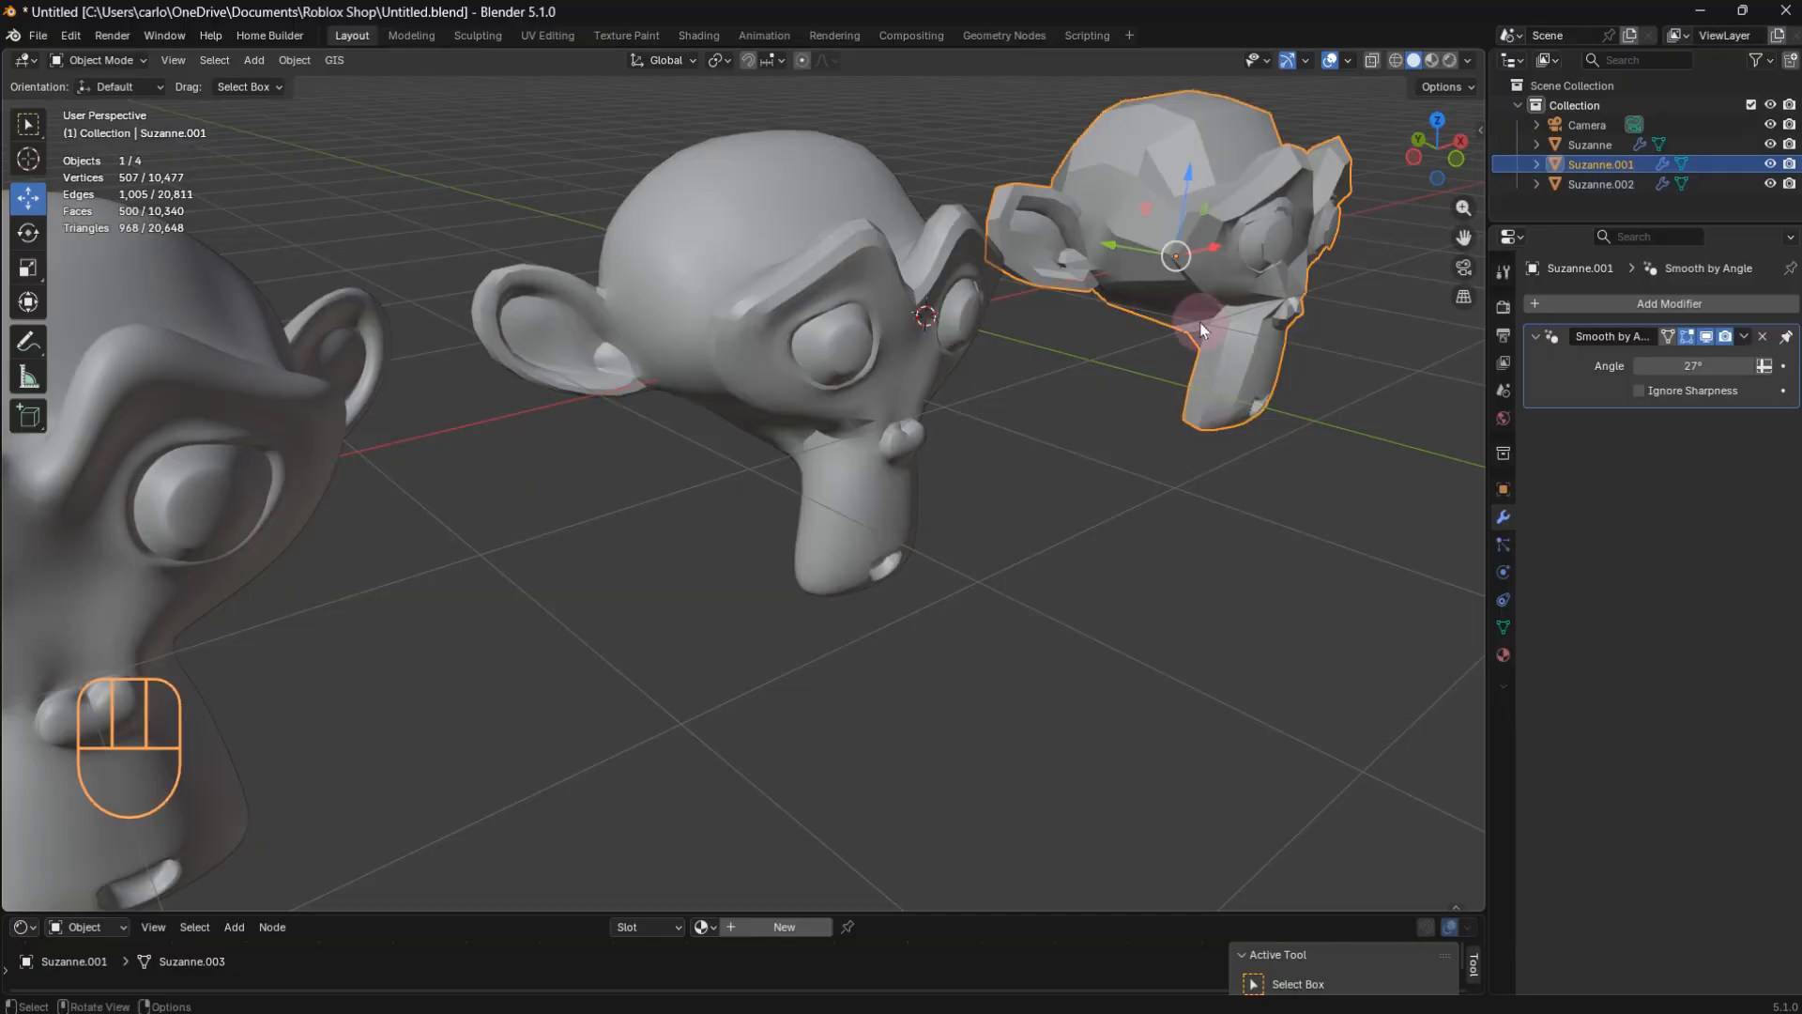
{"action": "middle_click_drag", "start_coordinate": [1230, 229], "coordinate": [1180, 238]}
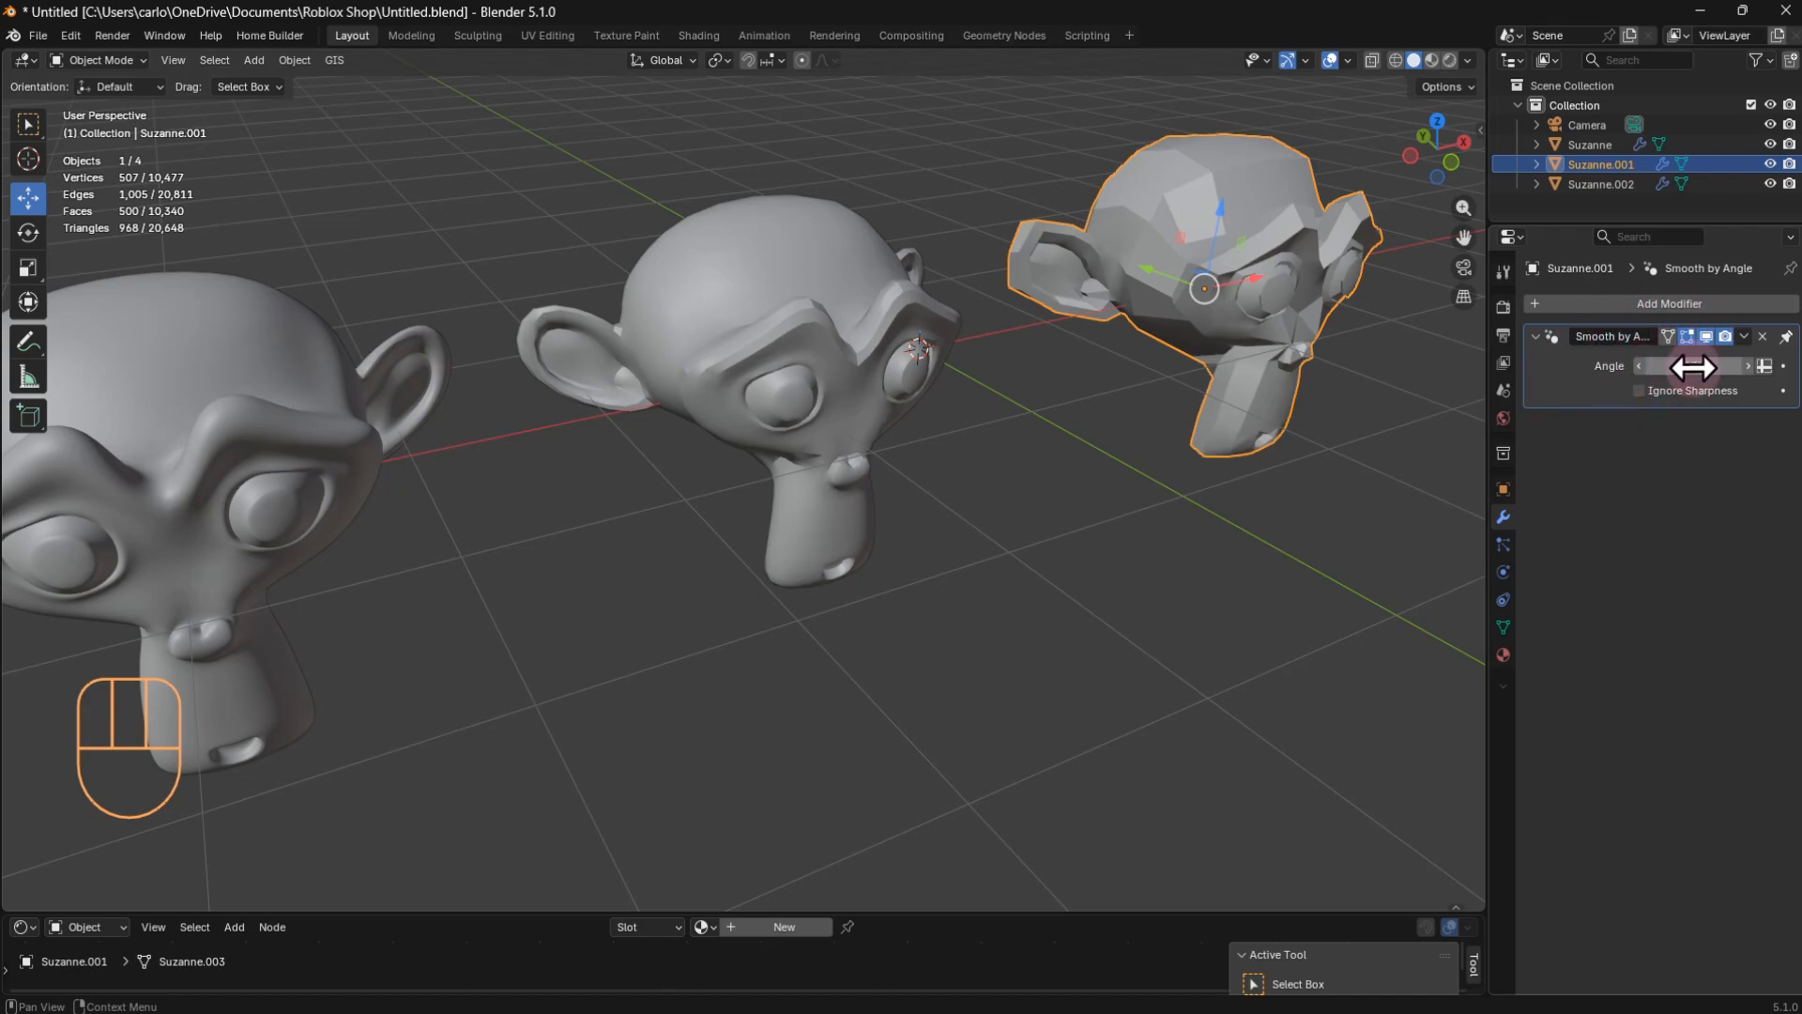
{"action": "left_click_drag", "start_coordinate": [1695, 366], "coordinate": [1693, 366]}
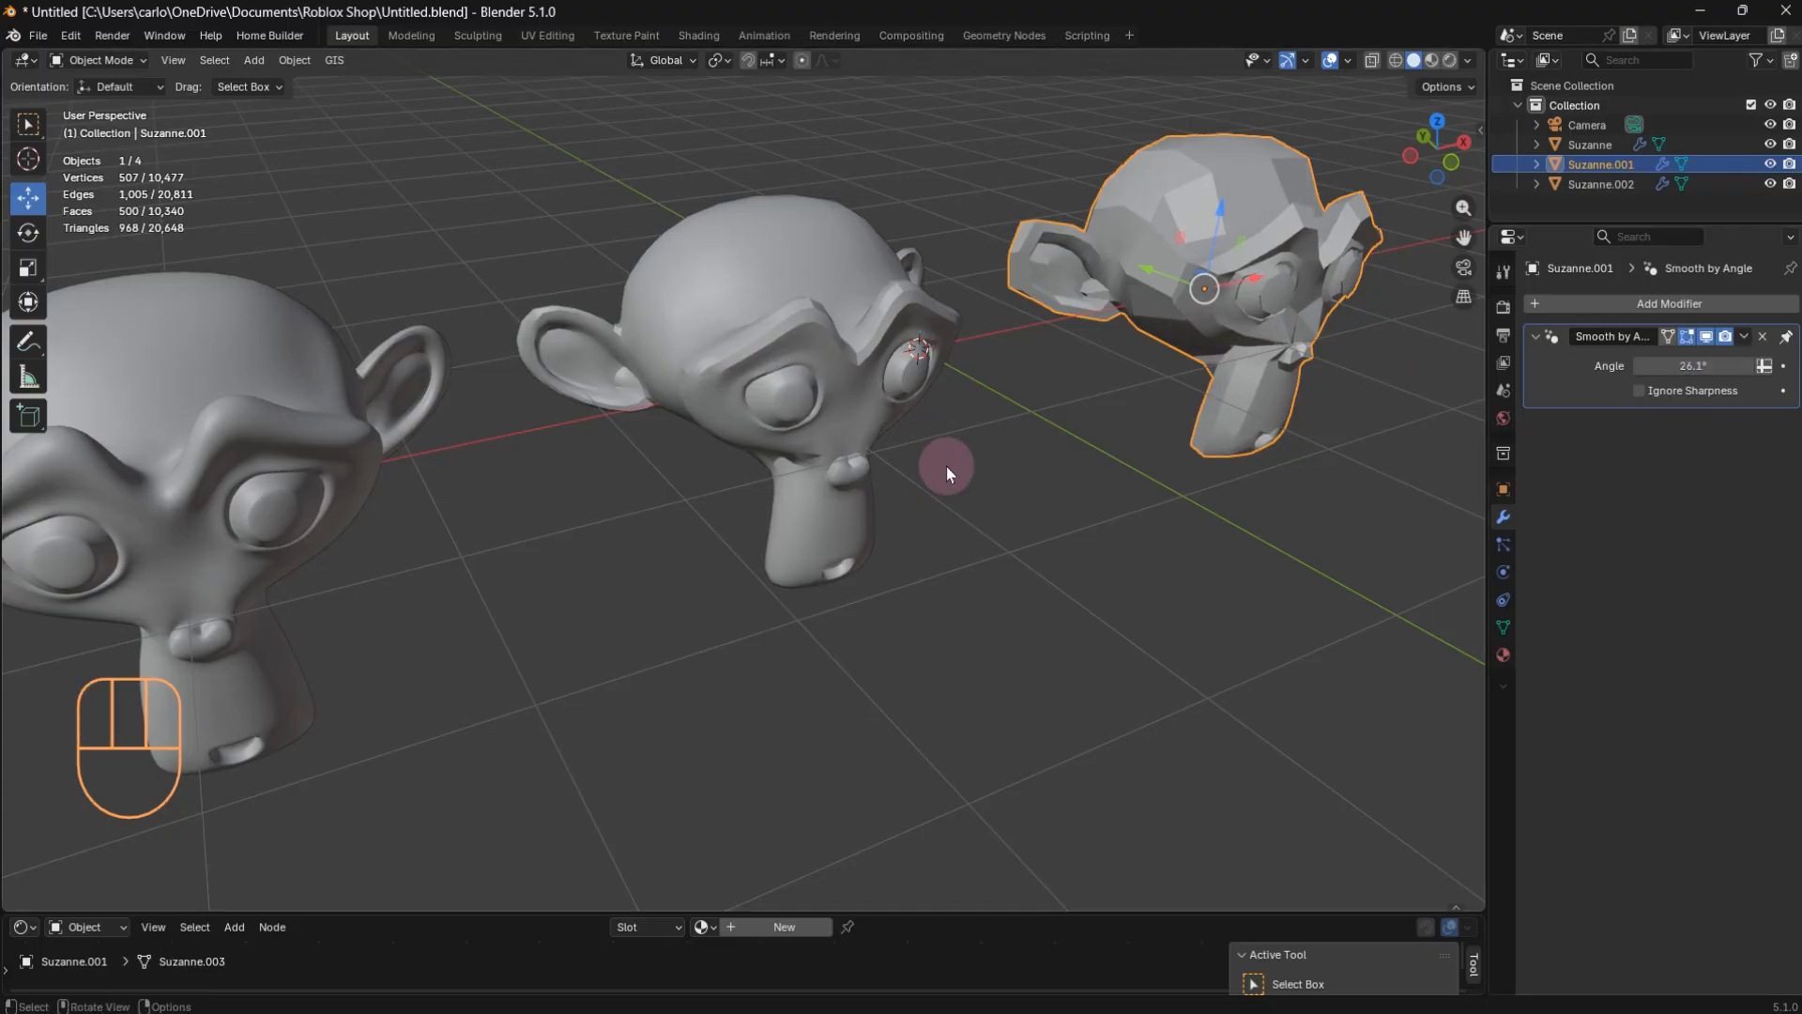
Step: Apply Shade Auto Smooth again to the middle monkey head, Suzanne
{"action": "left_click", "coordinate": [763, 346]}
{"action": "right_click", "coordinate": [763, 345]}
{"action": "left_click", "coordinate": [728, 329]}
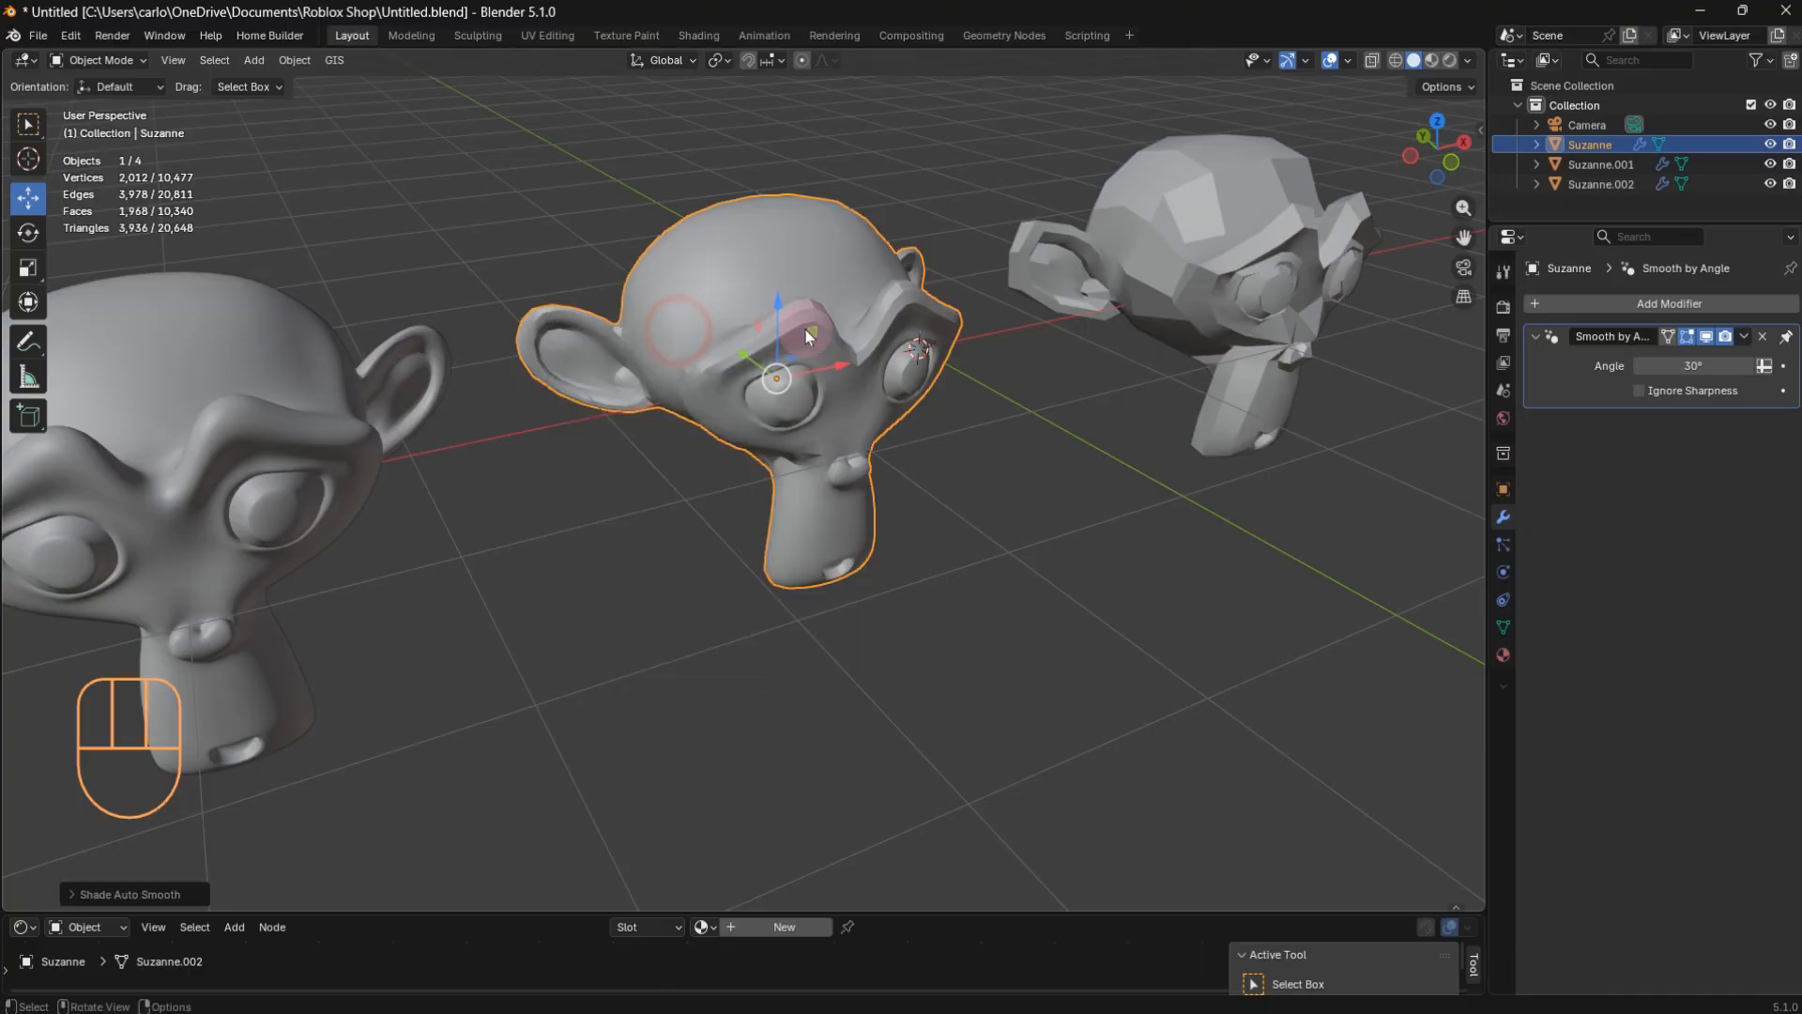
Step: Set the Smooth by Angle modifier's angle on the middle monkey head to 16.7° and compare its shading with the other heads
{"action": "left_click_drag", "start_coordinate": [1690, 366], "coordinate": [1689, 366]}
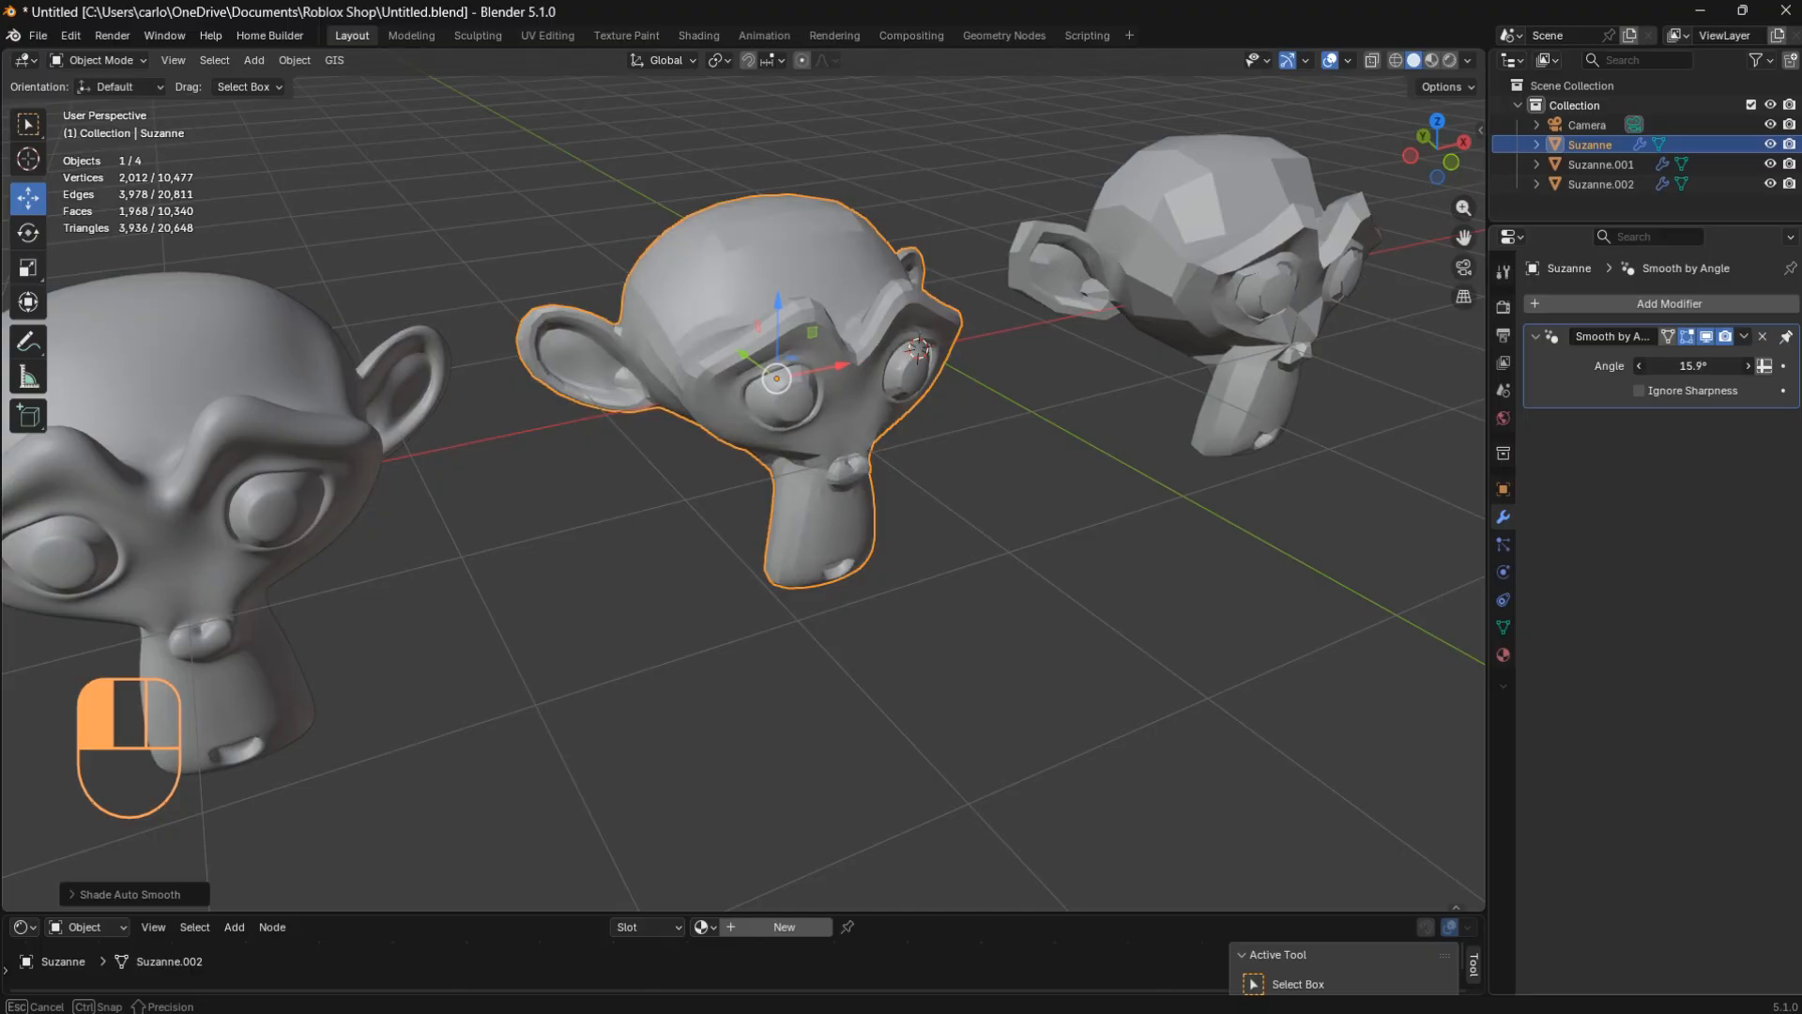
{"action": "left_click_drag", "start_coordinate": [1690, 366], "coordinate": [1690, 366]}
{"action": "middle_click_drag", "start_coordinate": [1126, 515], "coordinate": [1004, 493]}
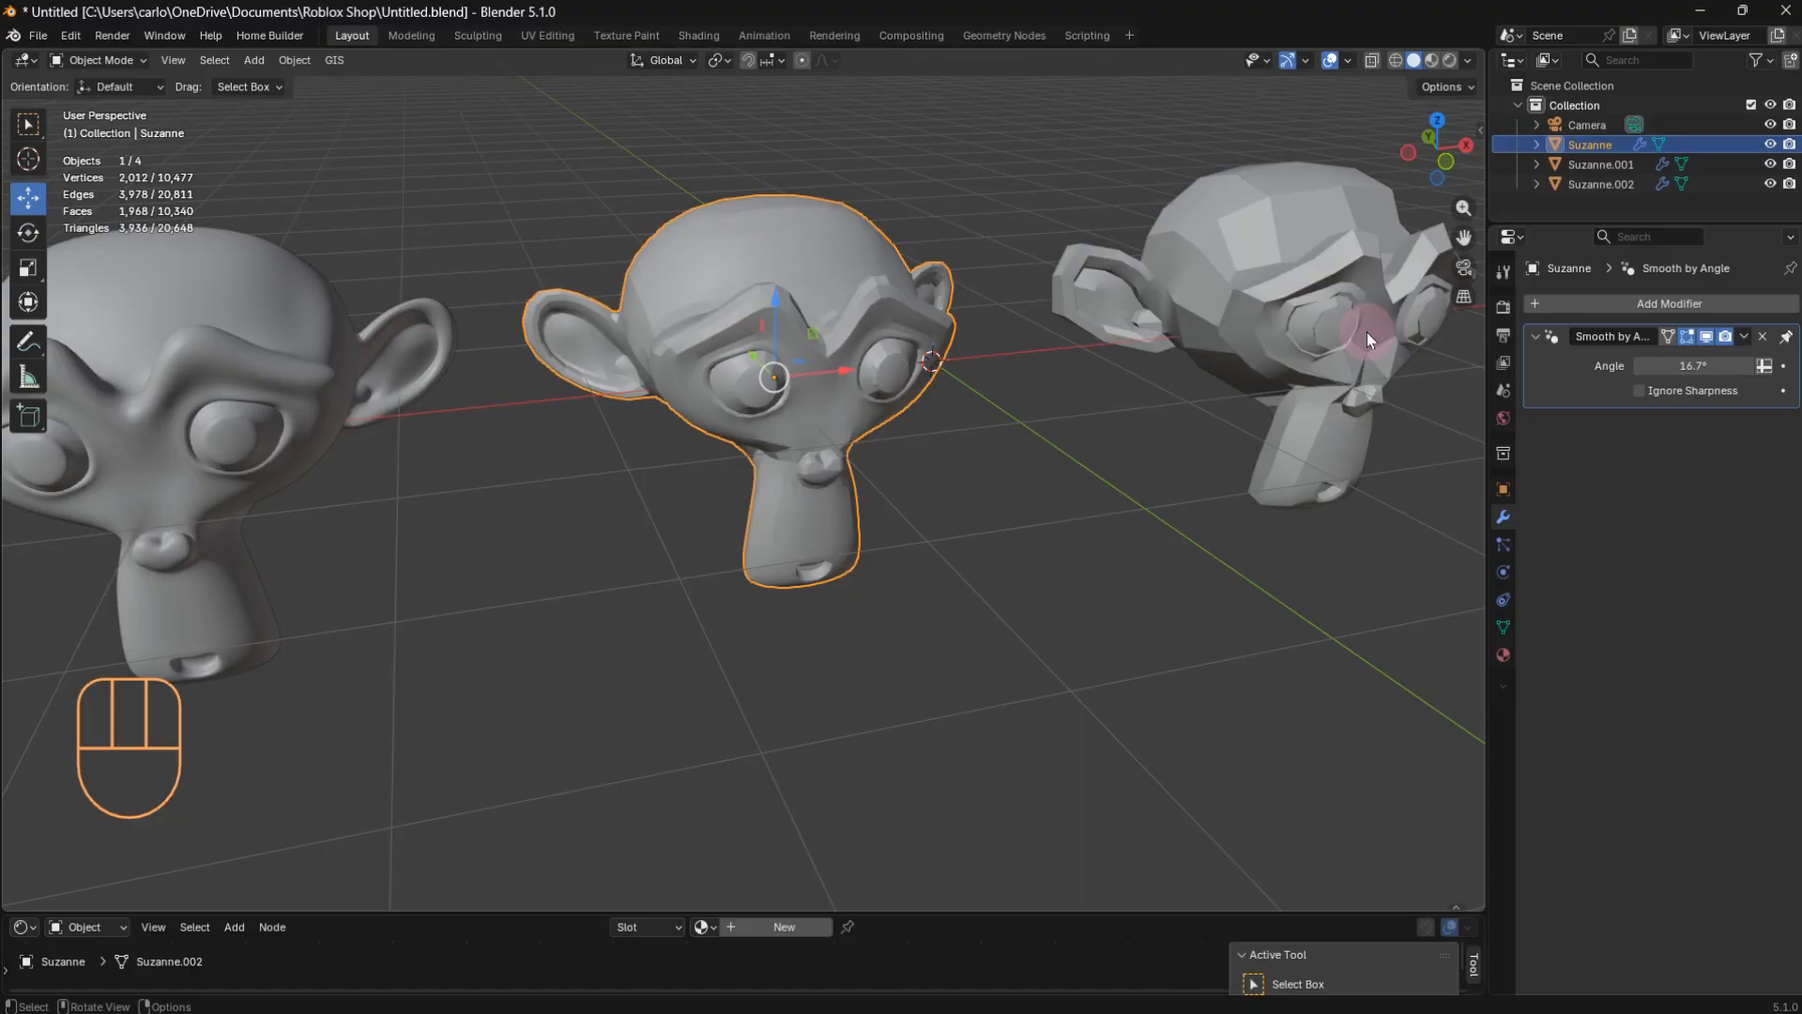
{"action": "middle_click_drag", "start_coordinate": [1051, 414], "coordinate": [1078, 422]}
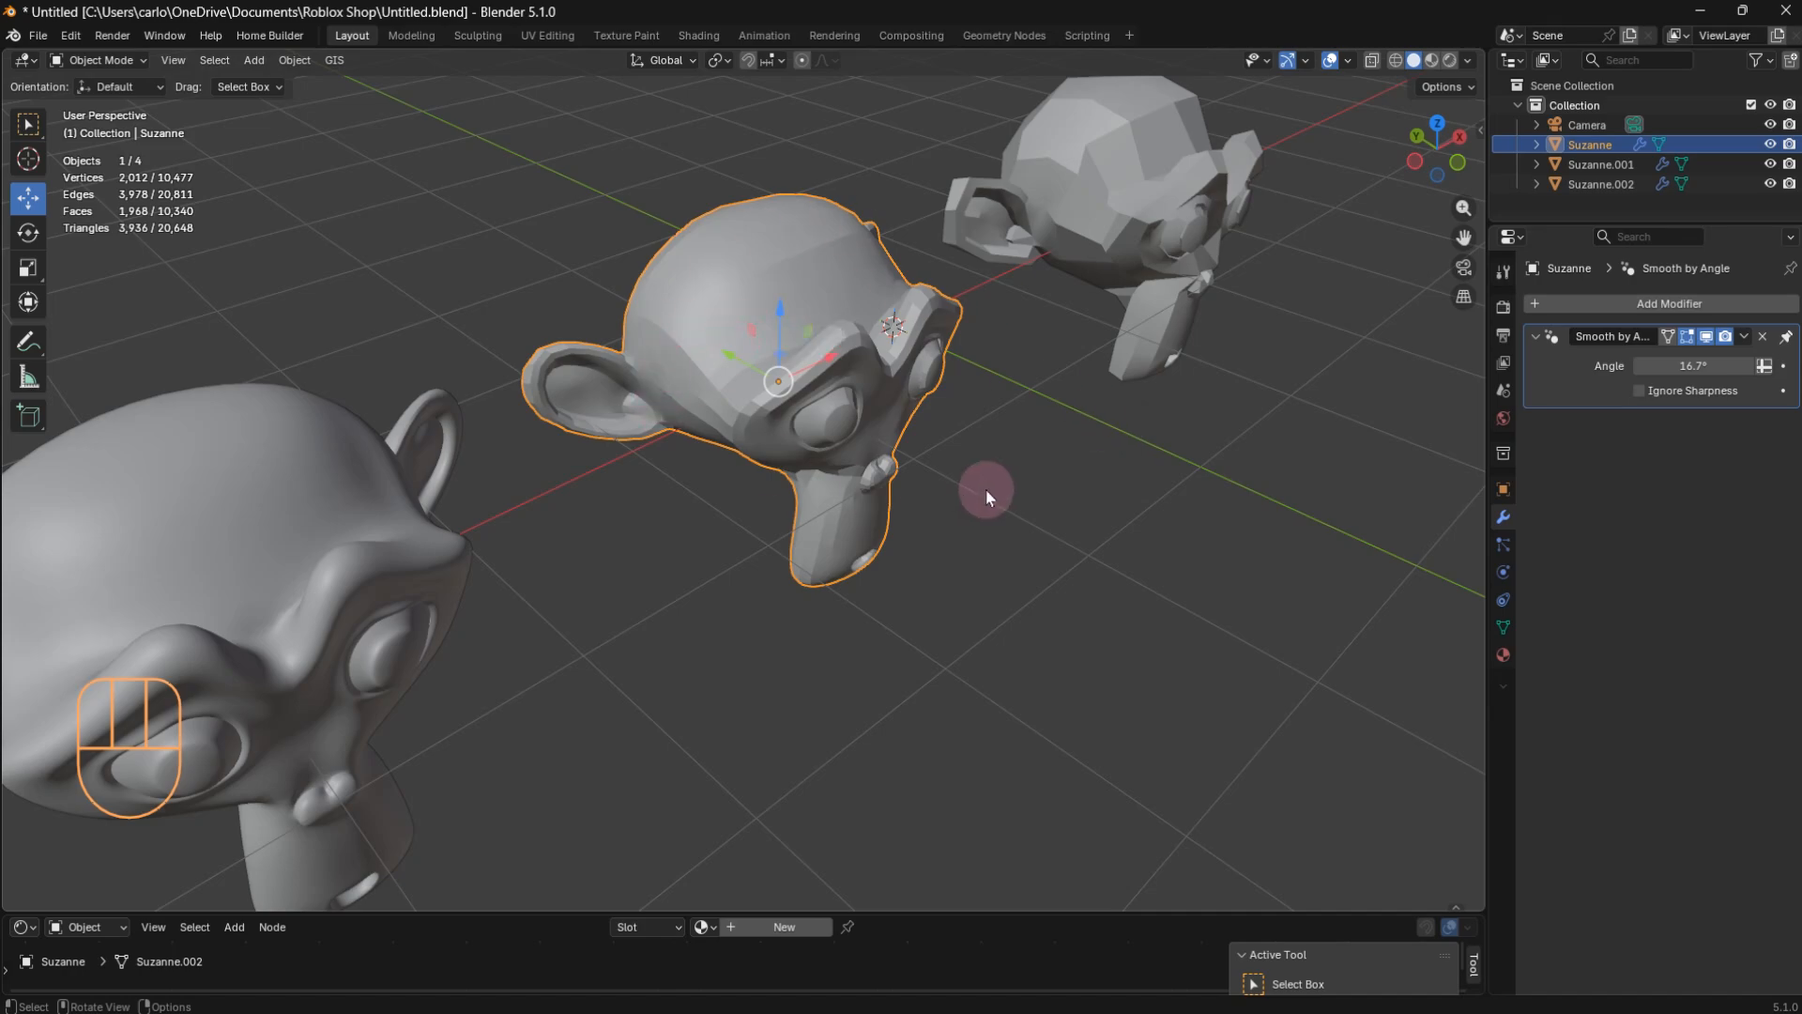
{"action": "scroll", "coordinate": [985, 489], "scroll_direction": "down", "scroll_amount": 2}
{"action": "middle_click_drag", "start_coordinate": [1097, 487], "coordinate": [1046, 477]}
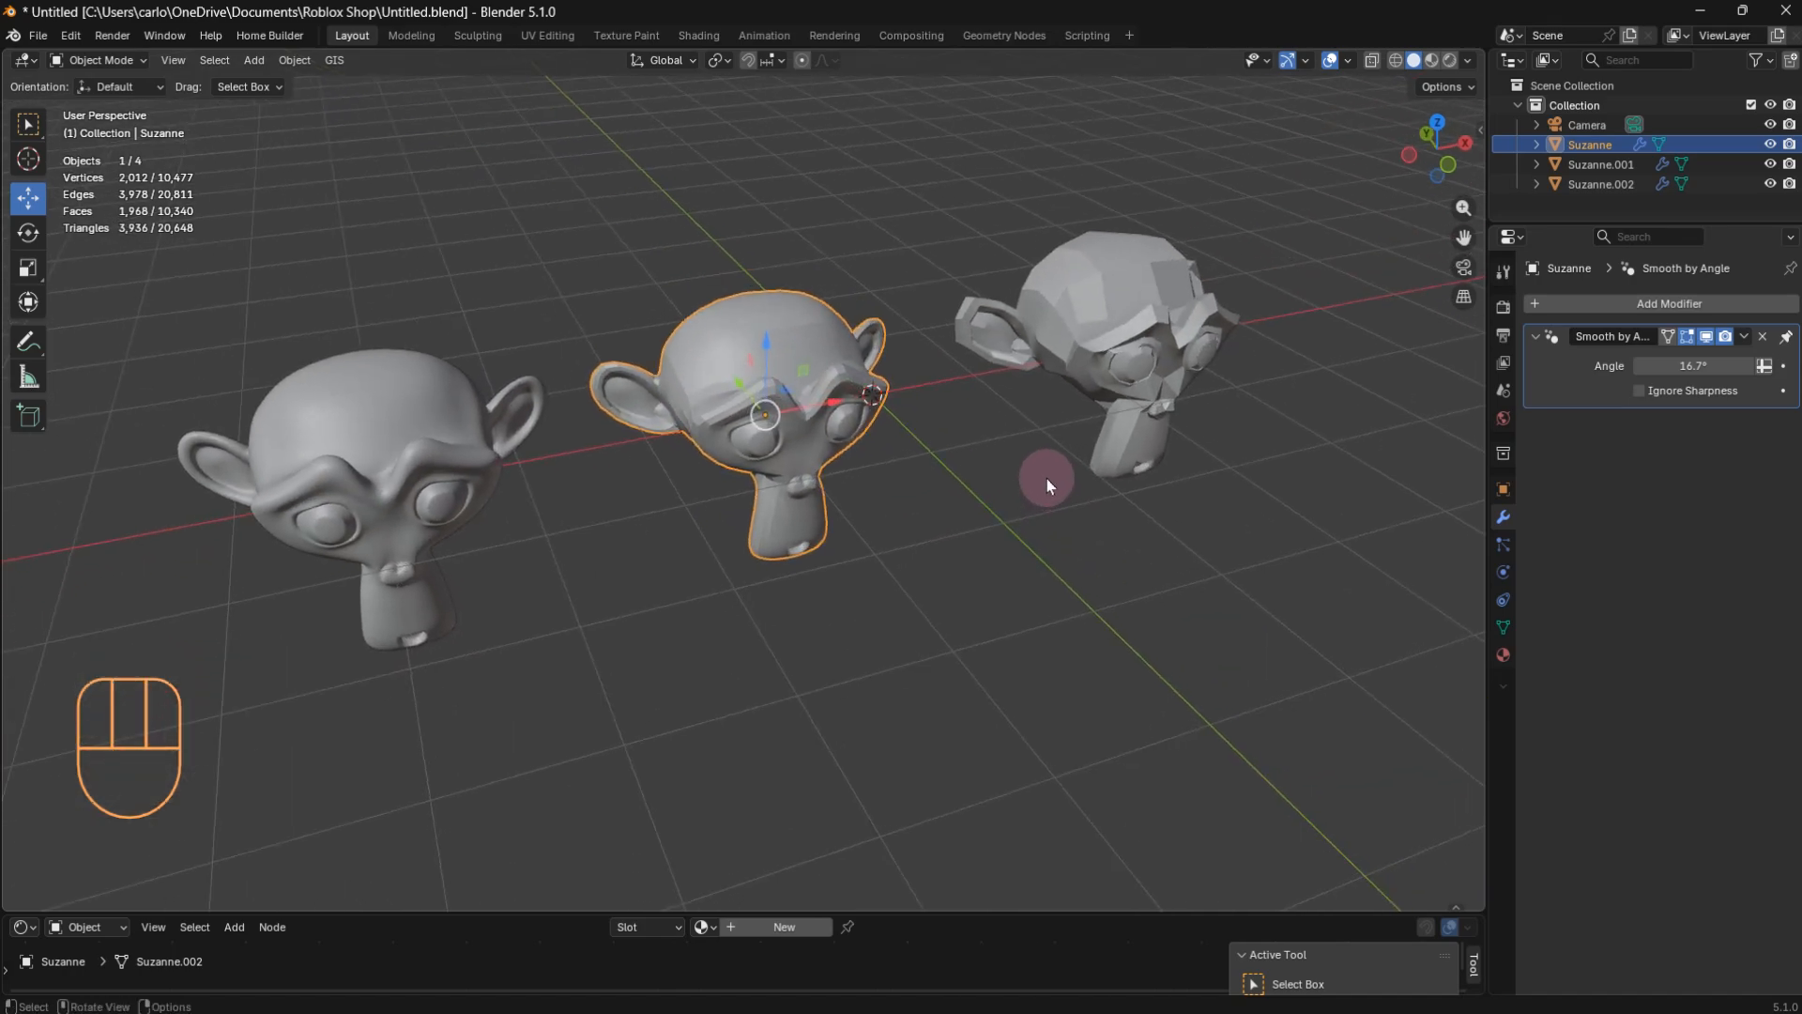